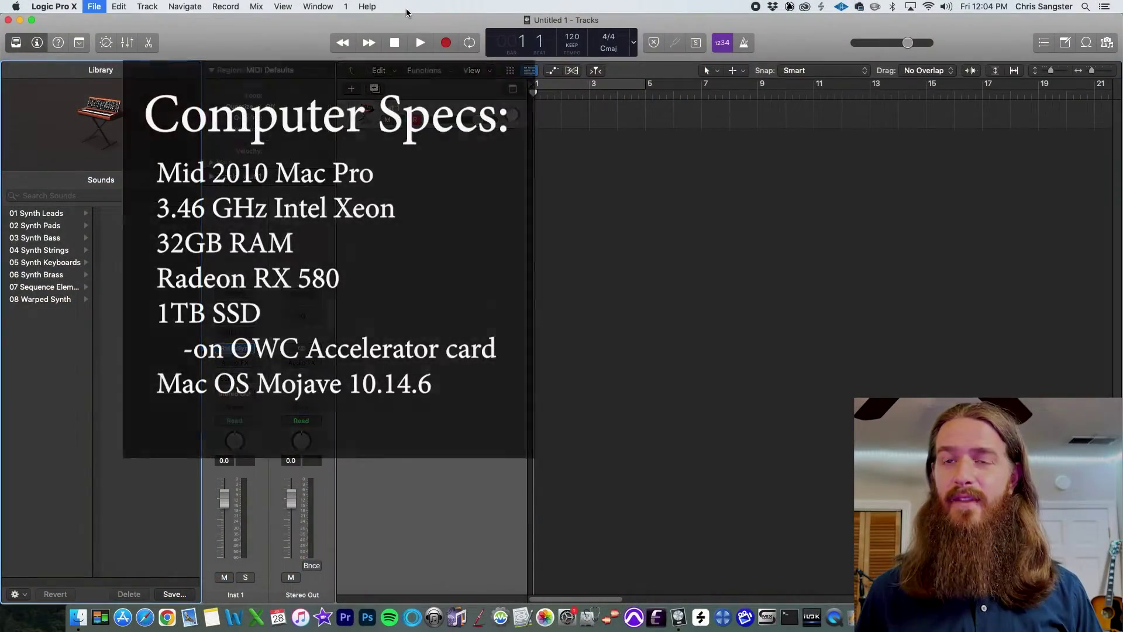
# Step: Save the untitled project as 'Mac Pro Power Test'
pyautogui.press('super+s')
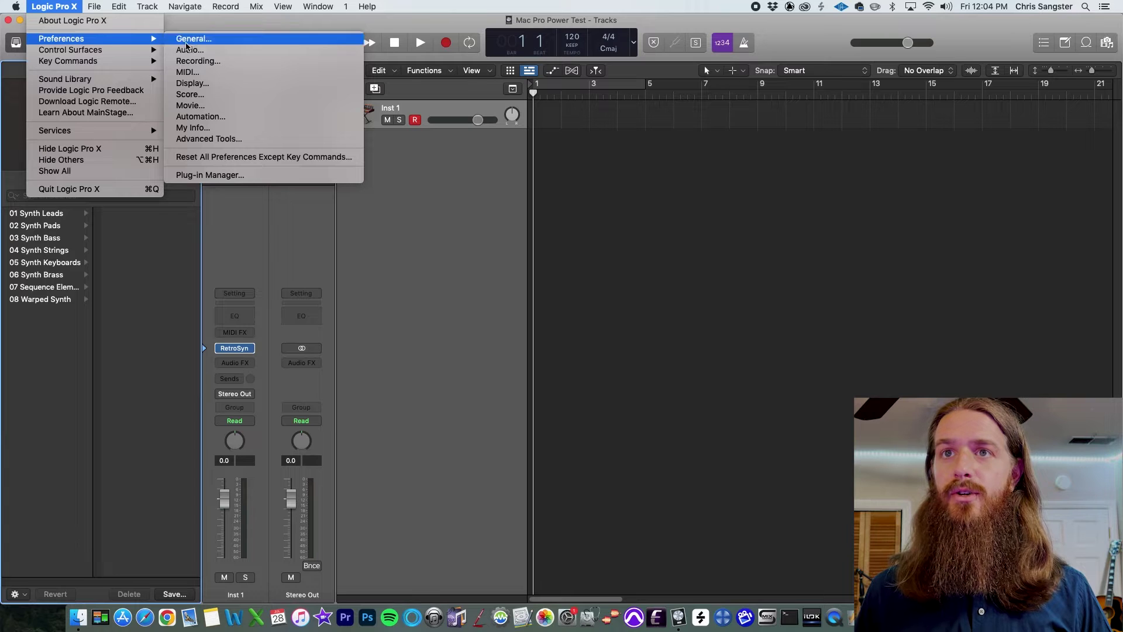
# Step: In Audio preferences, set the output device to Built-in Line Output
pyautogui.click(193, 49)
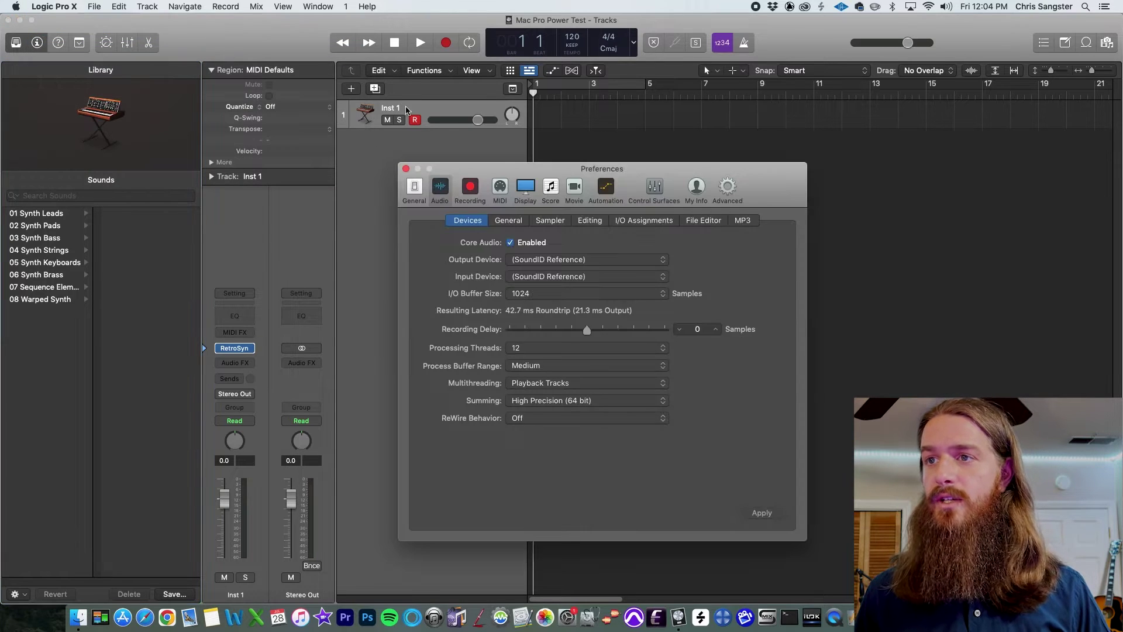
pyautogui.moveTo(523, 175); pyautogui.dragTo(506, 145)
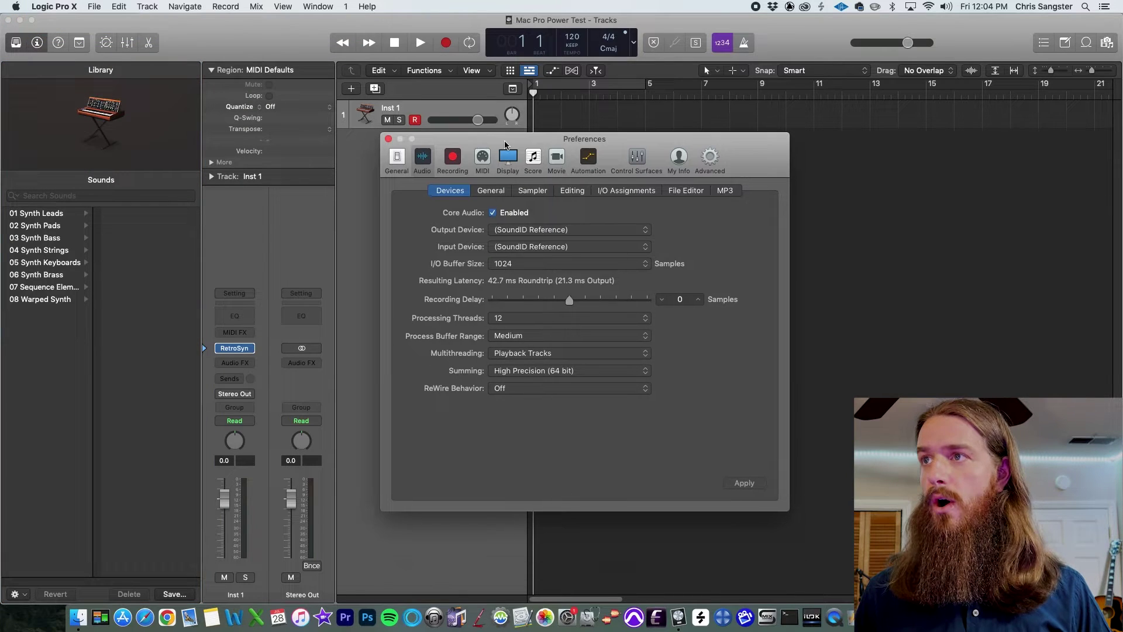
pyautogui.click(550, 228)
pyautogui.click(529, 209)
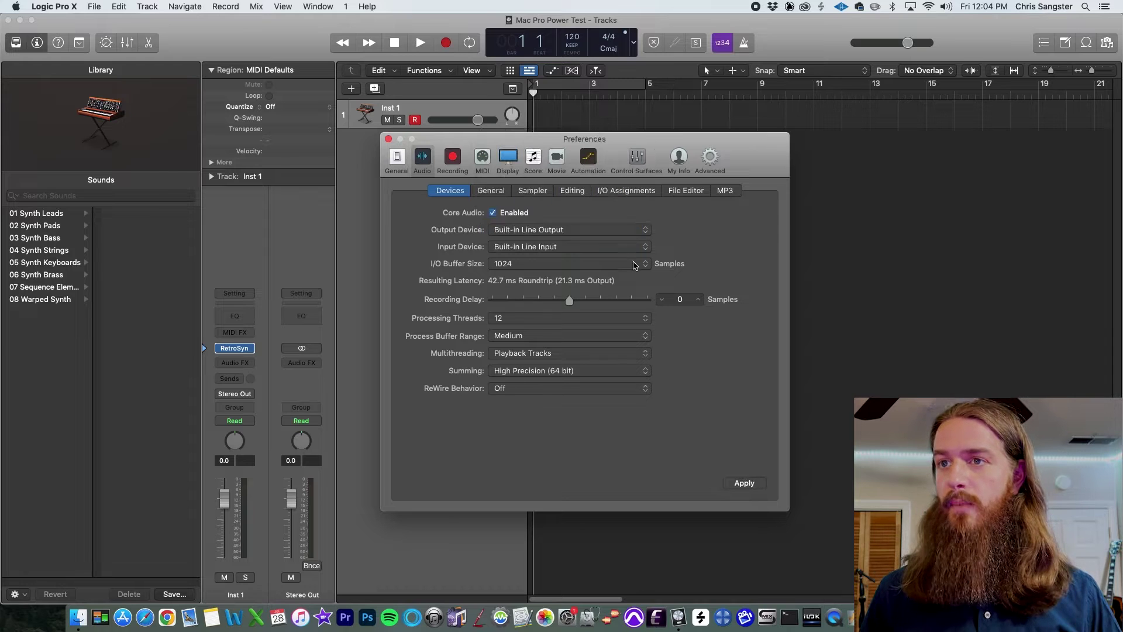
# Step: Keep the 1024 I/O buffer and 12 processing threads, and set Process Buffer Range to Large
pyautogui.click(635, 265)
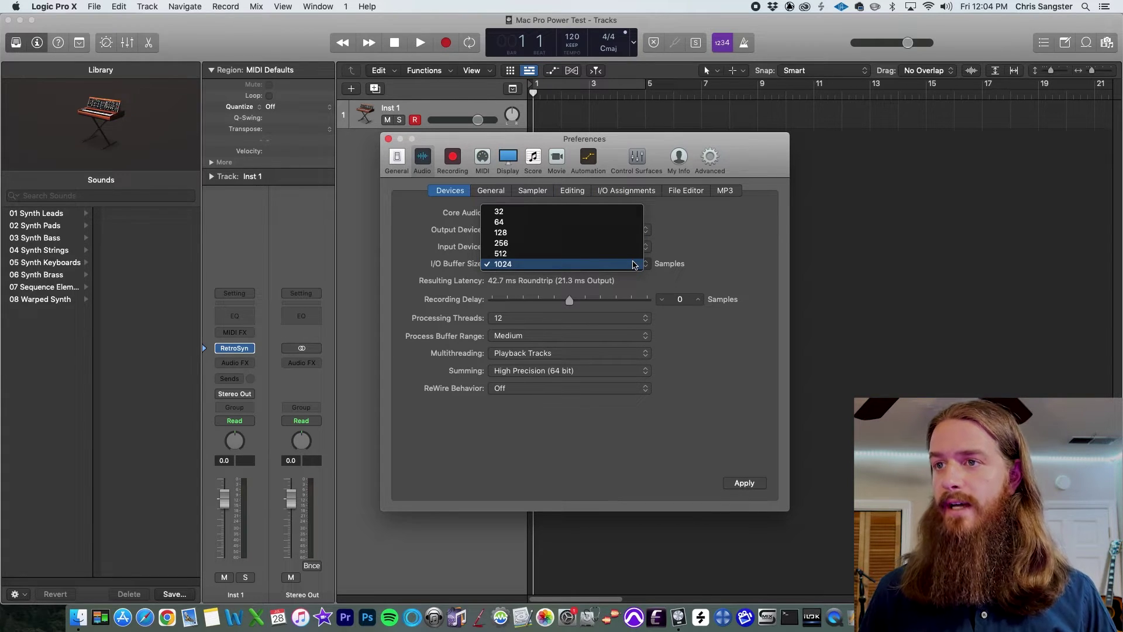
pyautogui.click(635, 264)
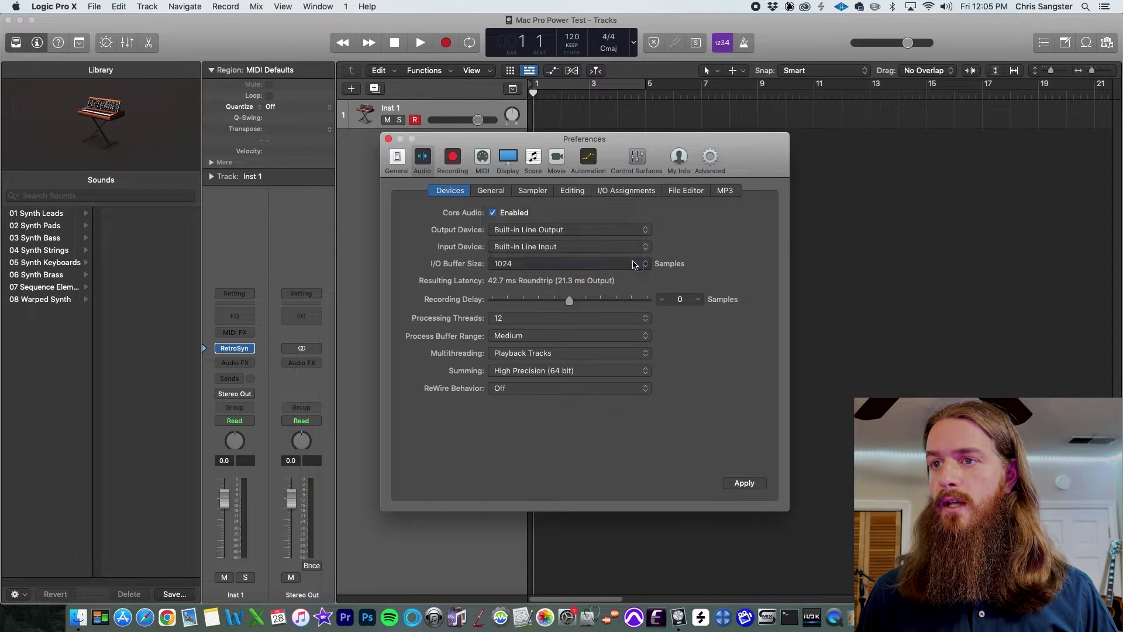
pyautogui.click(620, 323)
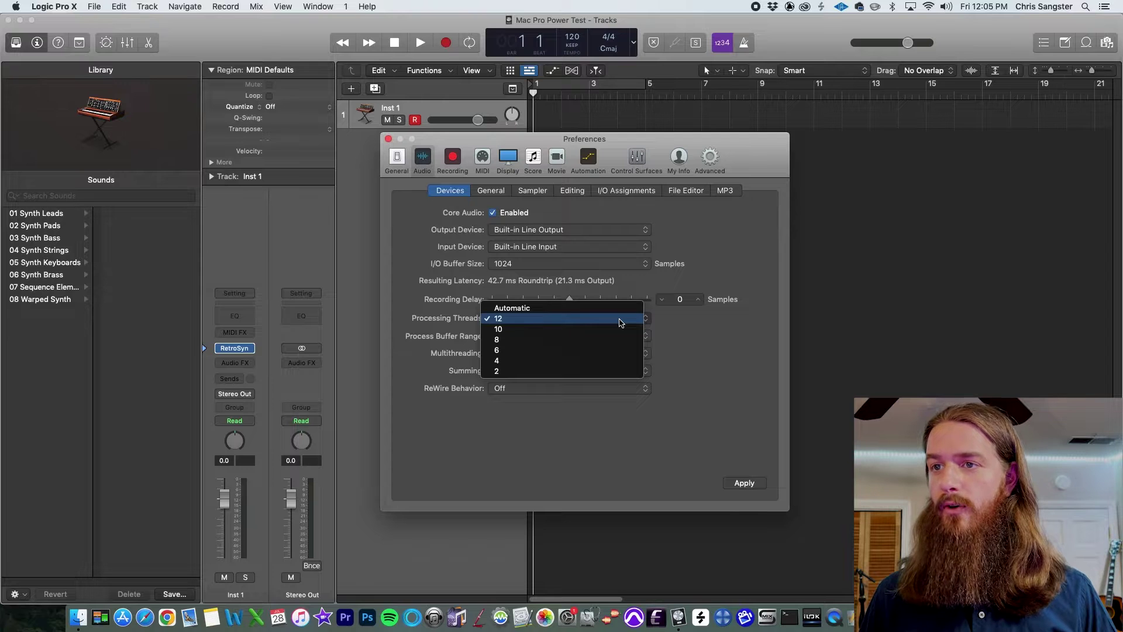
pyautogui.click(619, 323)
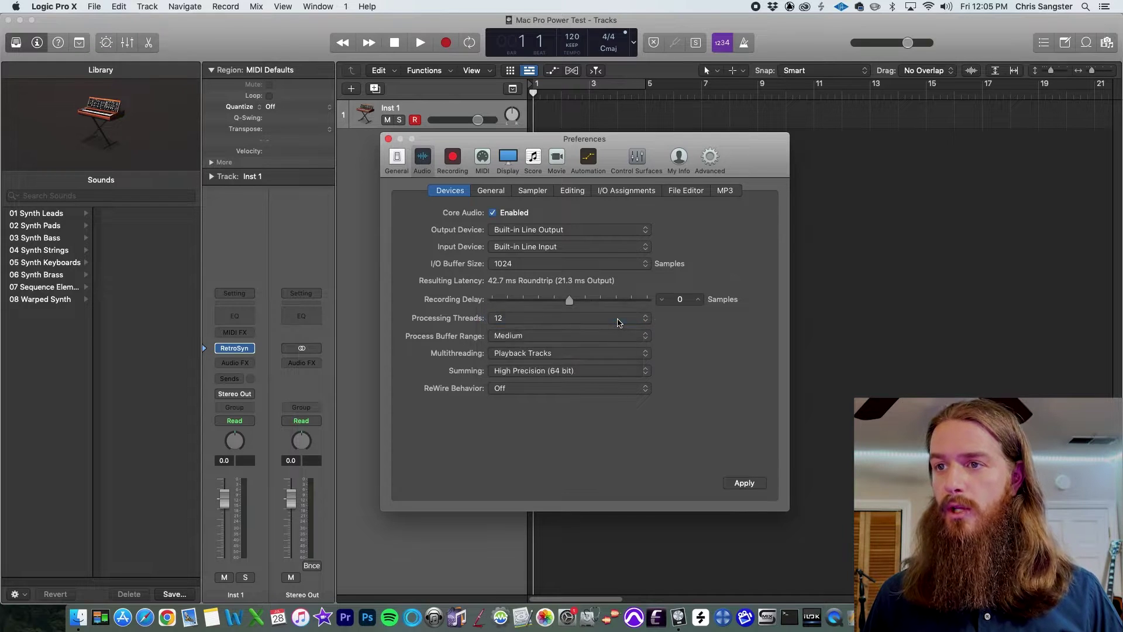
pyautogui.click(615, 336)
pyautogui.click(614, 346)
pyautogui.click(612, 353)
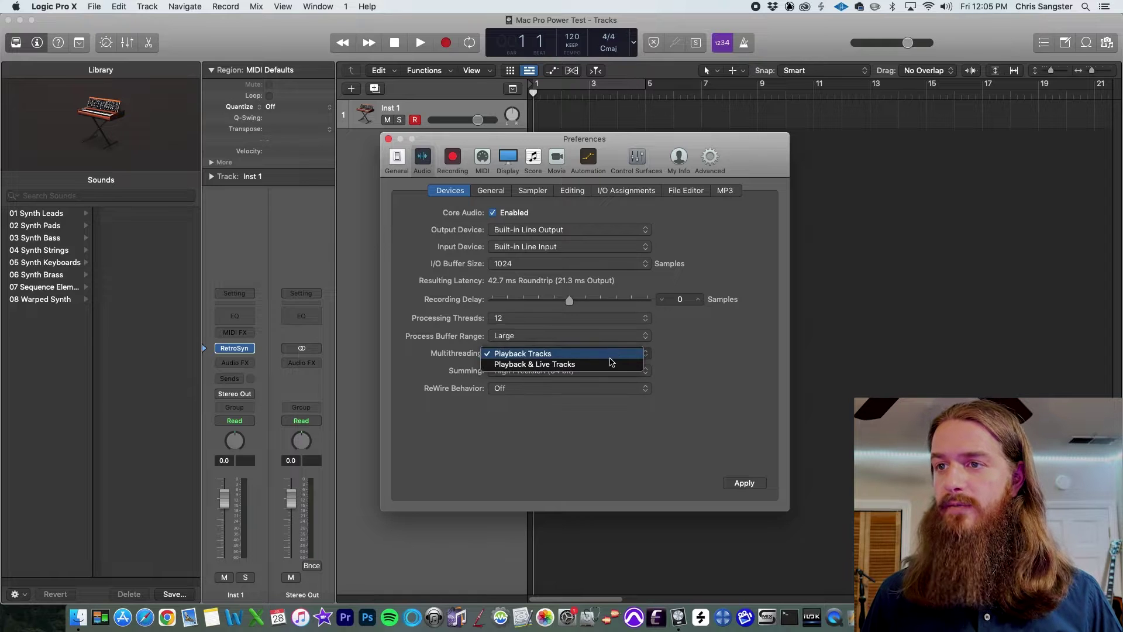
pyautogui.press('Escape')
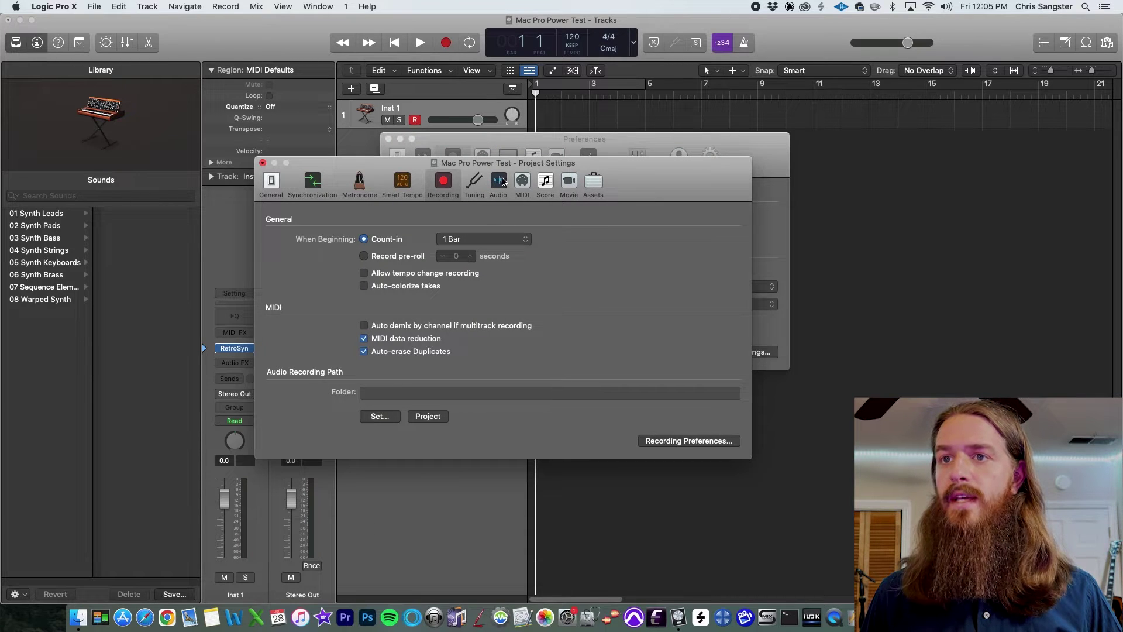
# Step: Set the project sample rate to 44.1 kHz in the Audio project settings
pyautogui.click(503, 182)
pyautogui.click(435, 243)
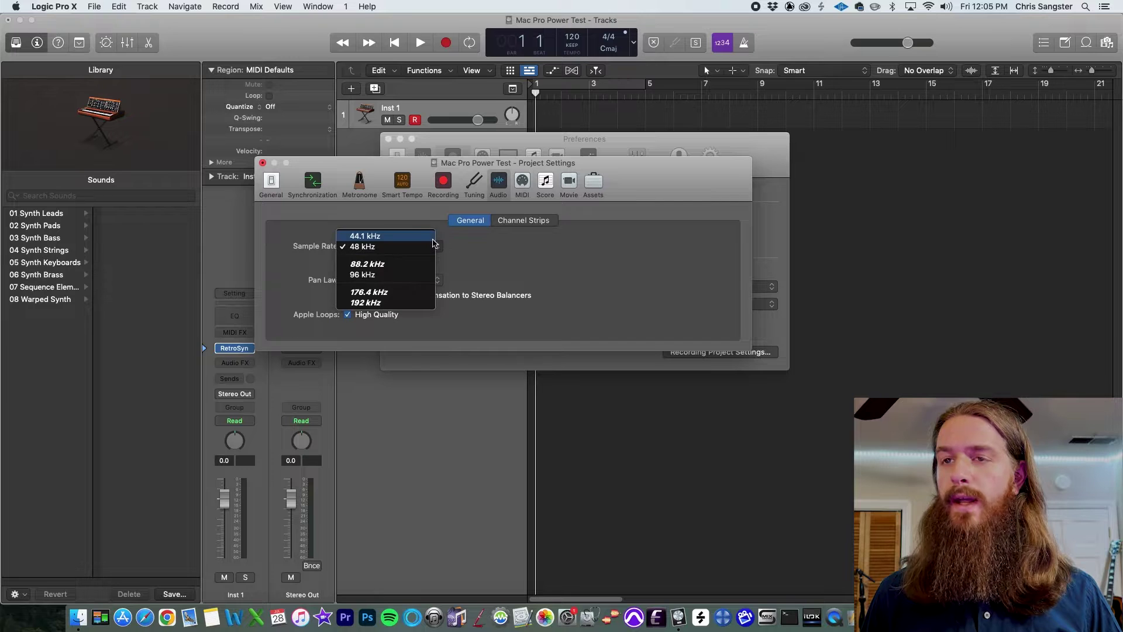
pyautogui.click(425, 236)
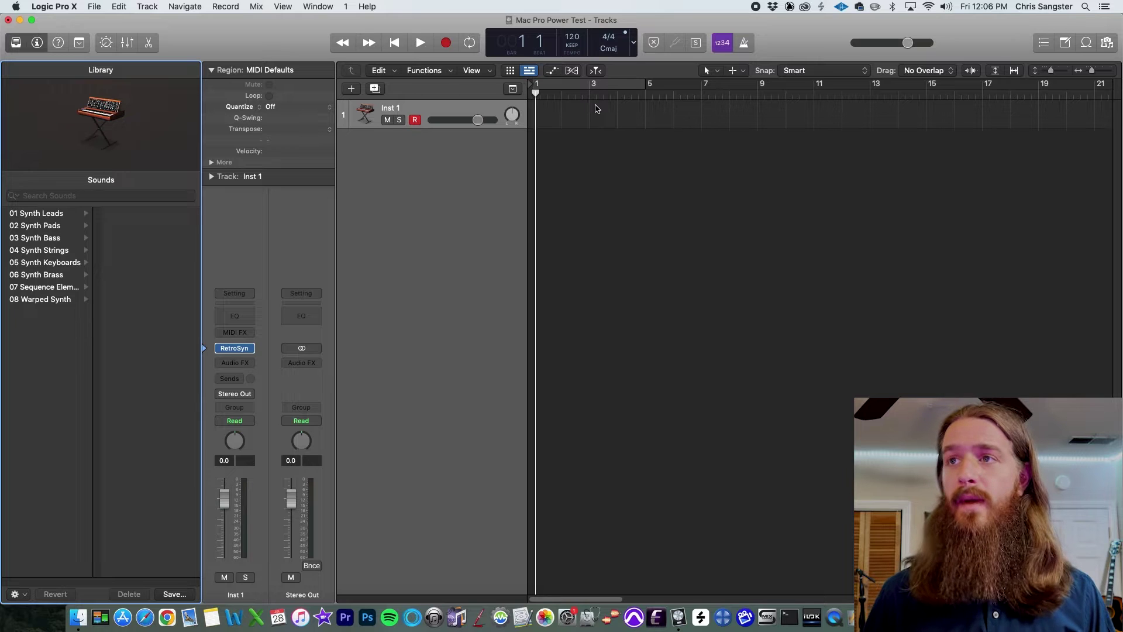
# Step: Switch the LCD to the Custom CPU display and place the Performance Meter over the tracks area
pyautogui.click(635, 43)
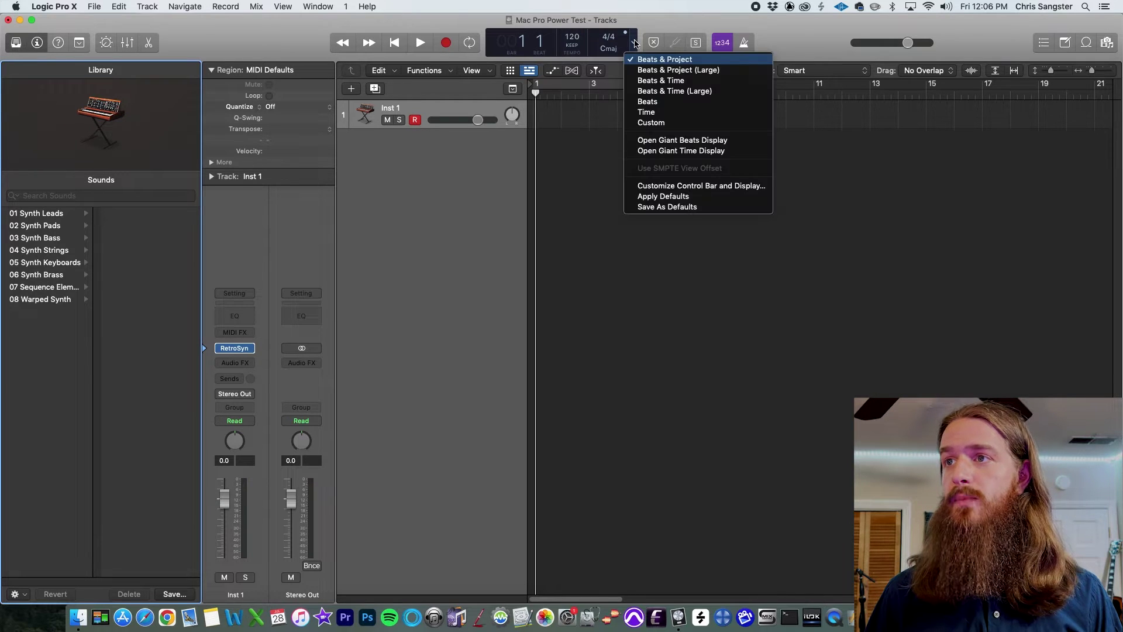
pyautogui.click(651, 122)
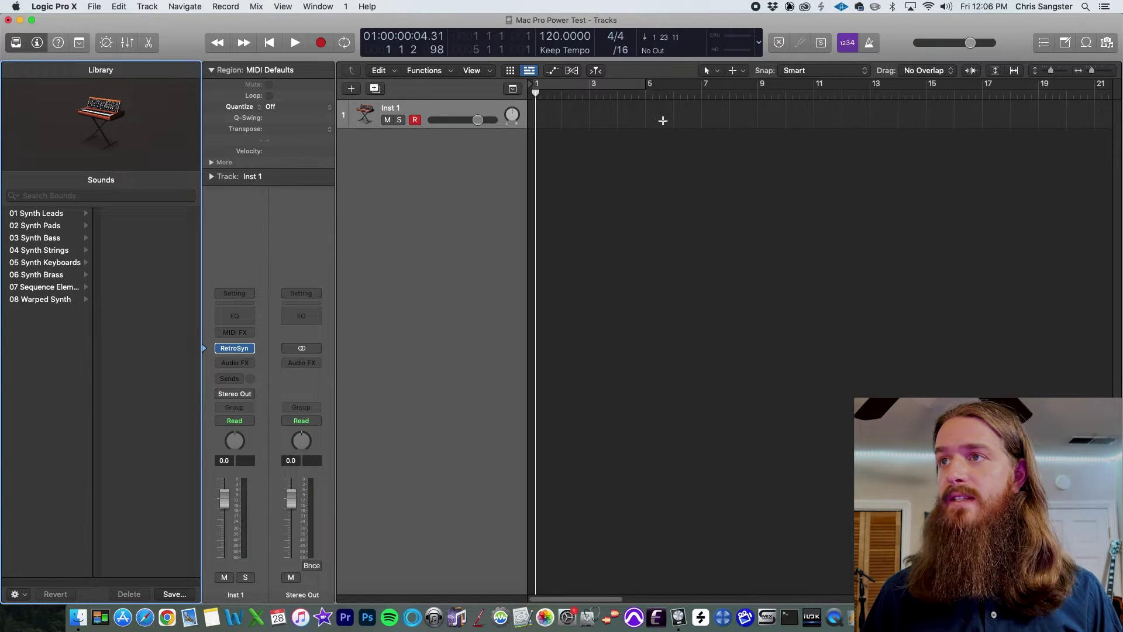
pyautogui.doubleClick(733, 41)
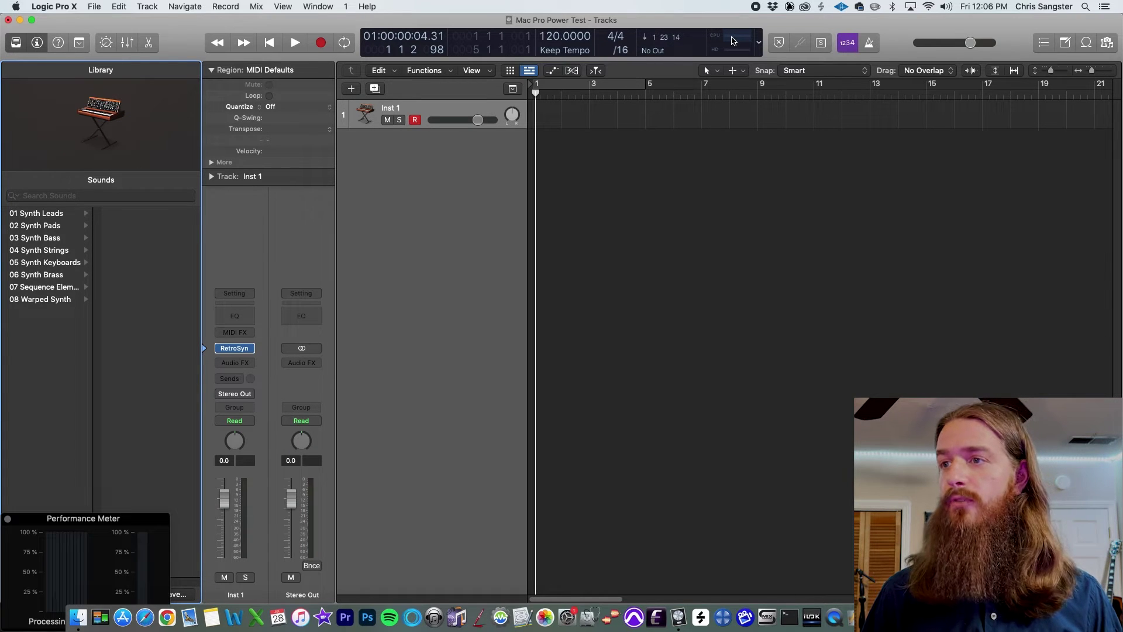
pyautogui.moveTo(120, 518); pyautogui.dragTo(995, 139)
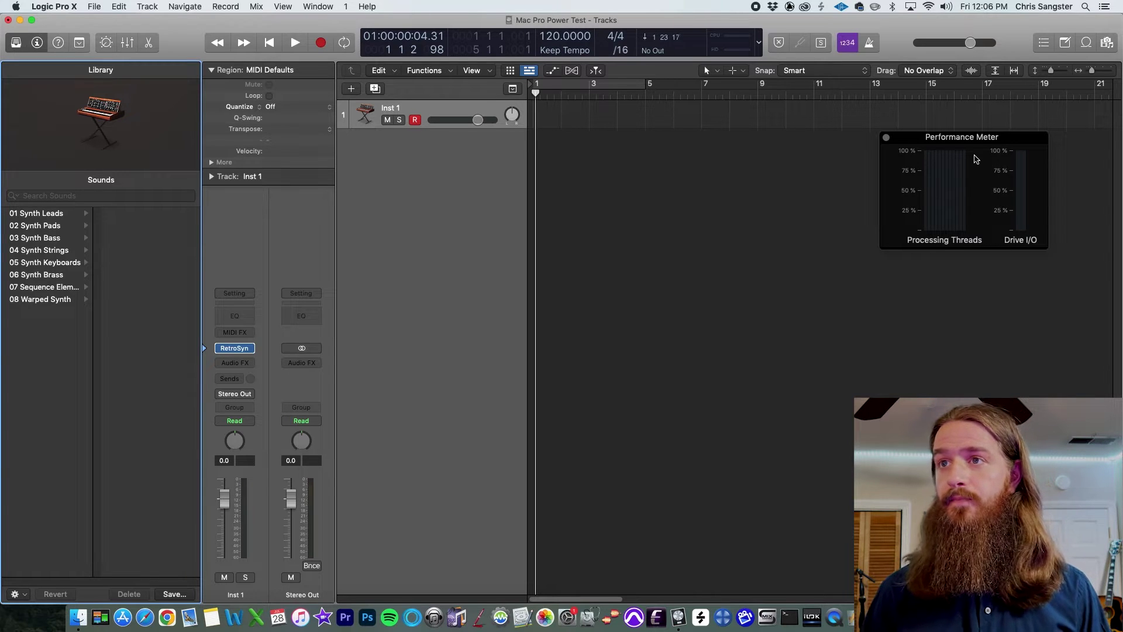
pyautogui.click(780, 153)
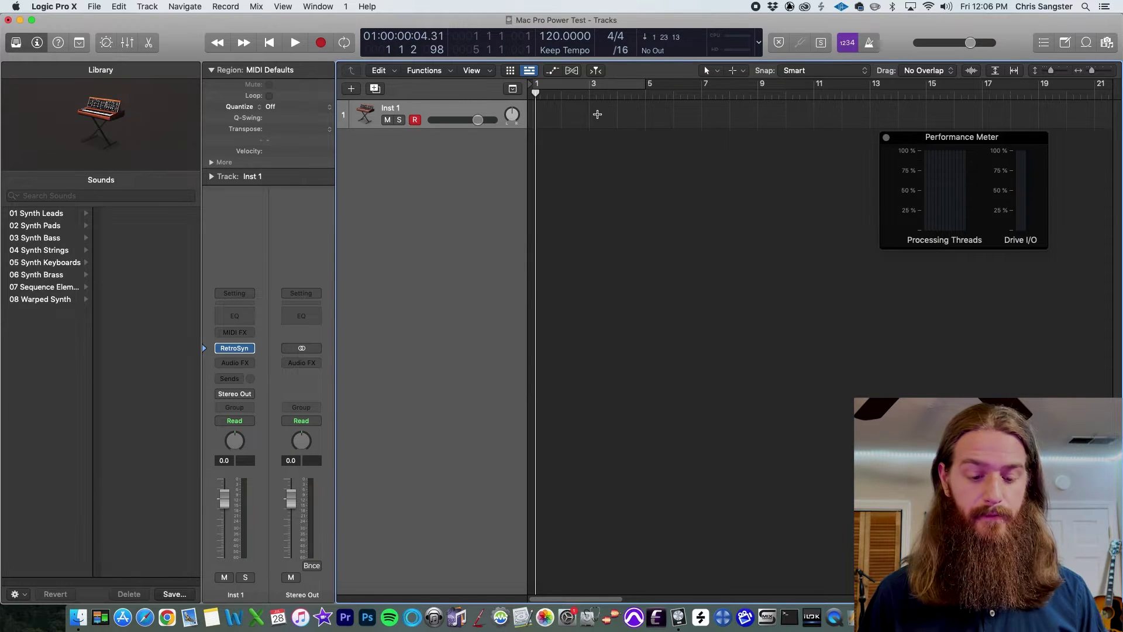
# Step: Record the F maj7 chord on Inst 1 and open the region in the Piano Roll
pyautogui.press('r')
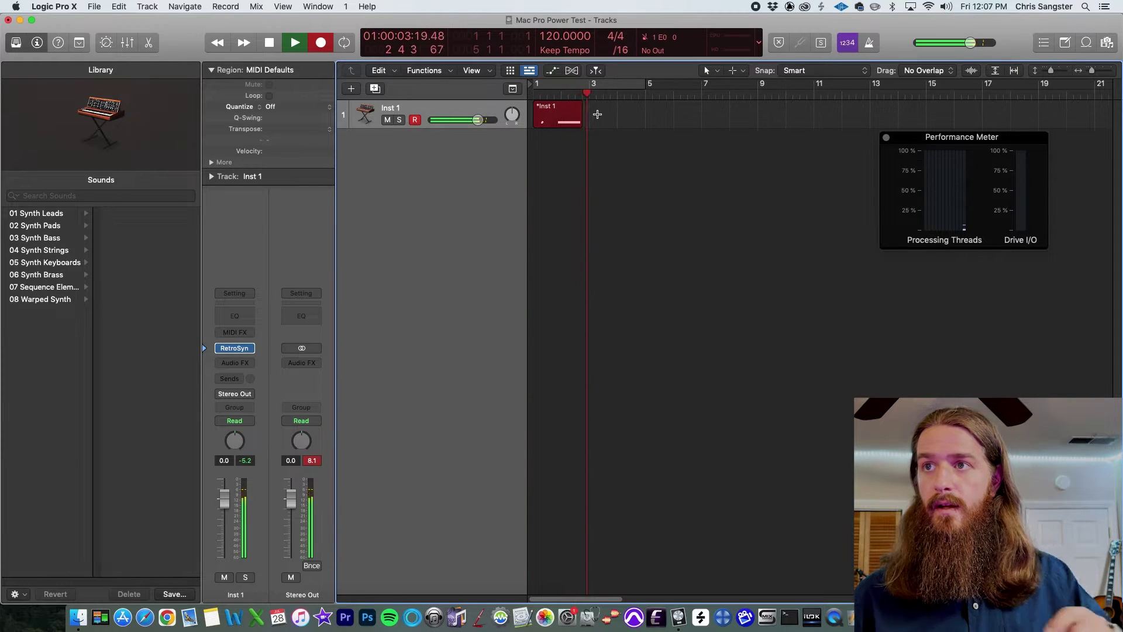
pyautogui.press('space')
pyautogui.doubleClick(568, 113)
# Step: Quantize all four chord notes to 1/4 Note and align them to bar 1
pyautogui.scroll(3, 781, 525)
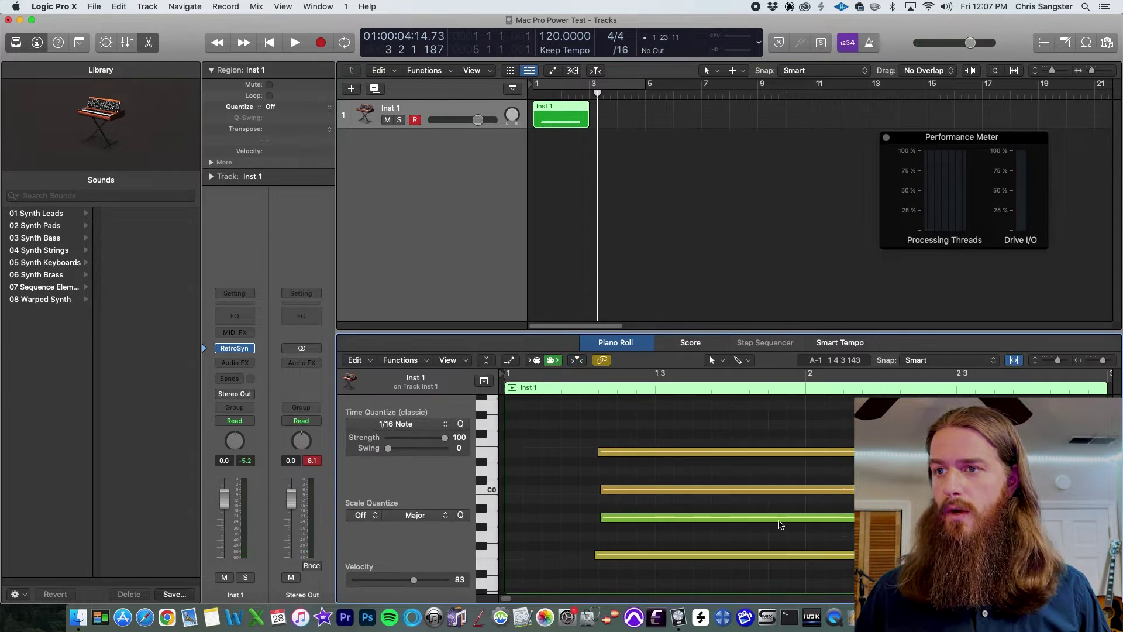
pyautogui.press('super+a')
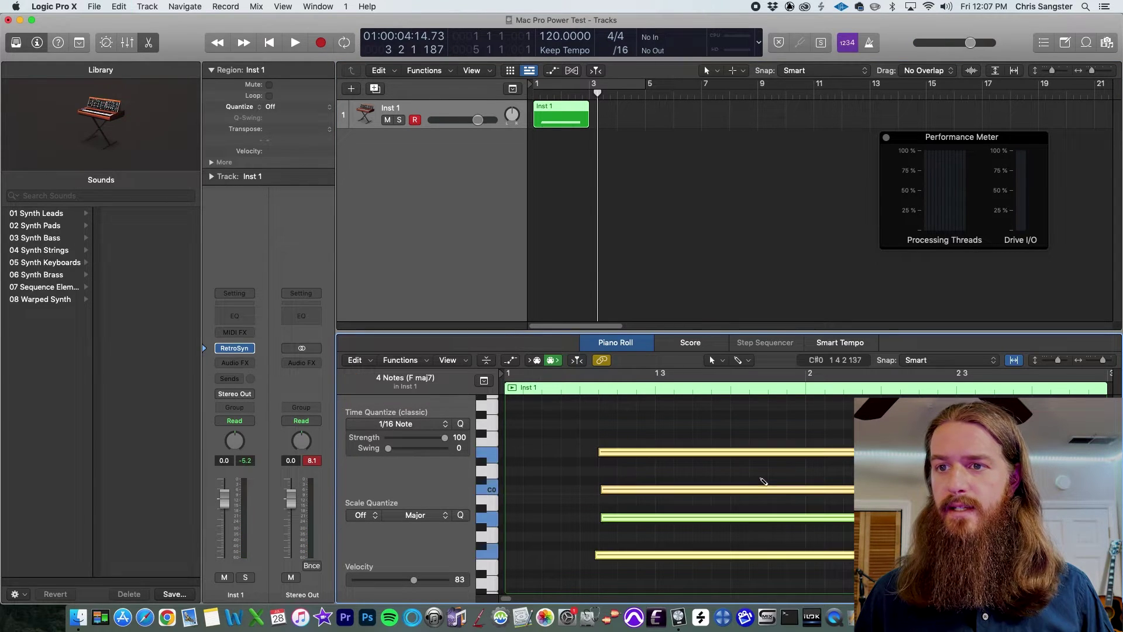
pyautogui.click(444, 427)
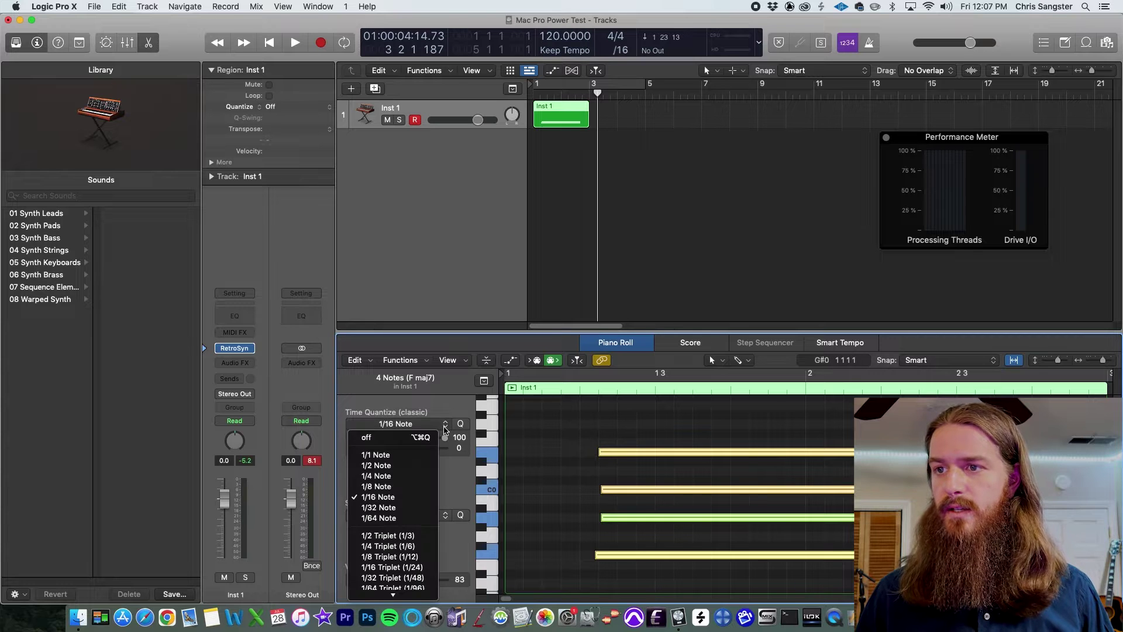
pyautogui.click(408, 476)
pyautogui.moveTo(590, 452); pyautogui.dragTo(519, 453)
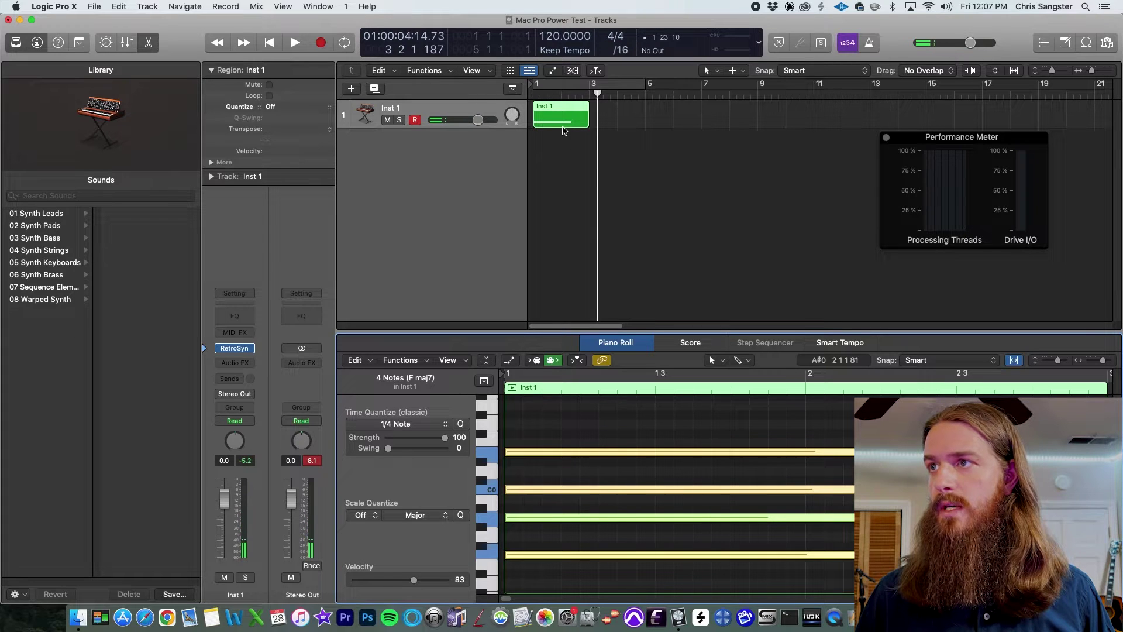
# Step: Stretch the Inst 1 region and its chord notes out to bar 15
pyautogui.moveTo(586, 120); pyautogui.dragTo(953, 125)
pyautogui.click(572, 452)
pyautogui.moveTo(572, 452); pyautogui.dragTo(1102, 452)
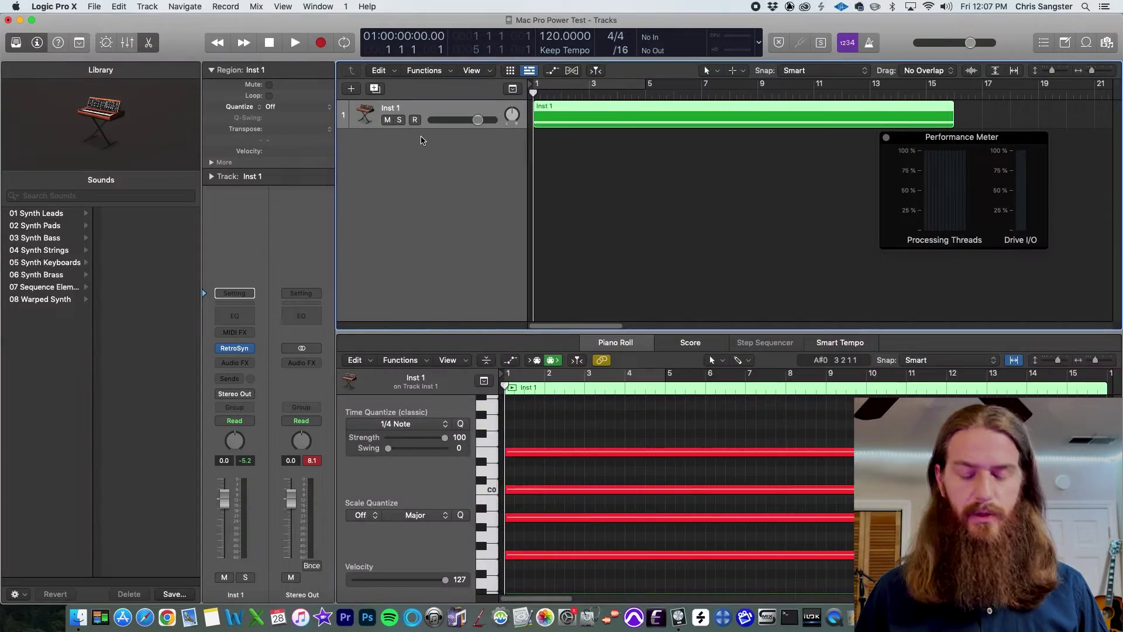
# Step: Close the Piano Roll and play the single chord track to check the load
pyautogui.press('x')
pyautogui.press('x')
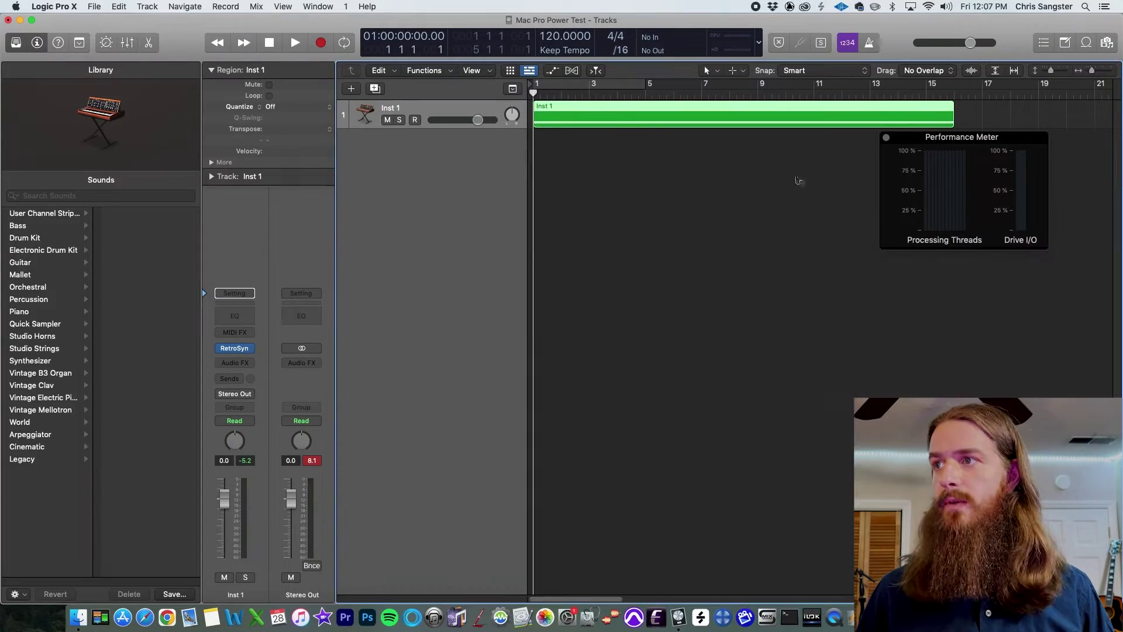
pyautogui.moveTo(932, 142); pyautogui.dragTo(924, 151)
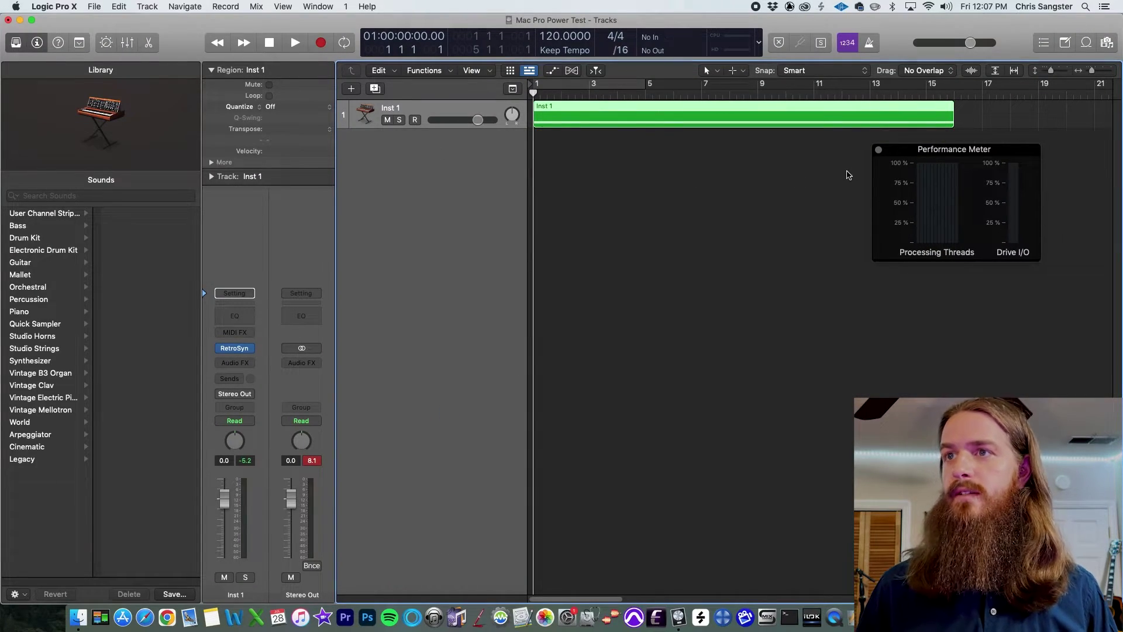
pyautogui.press('space')
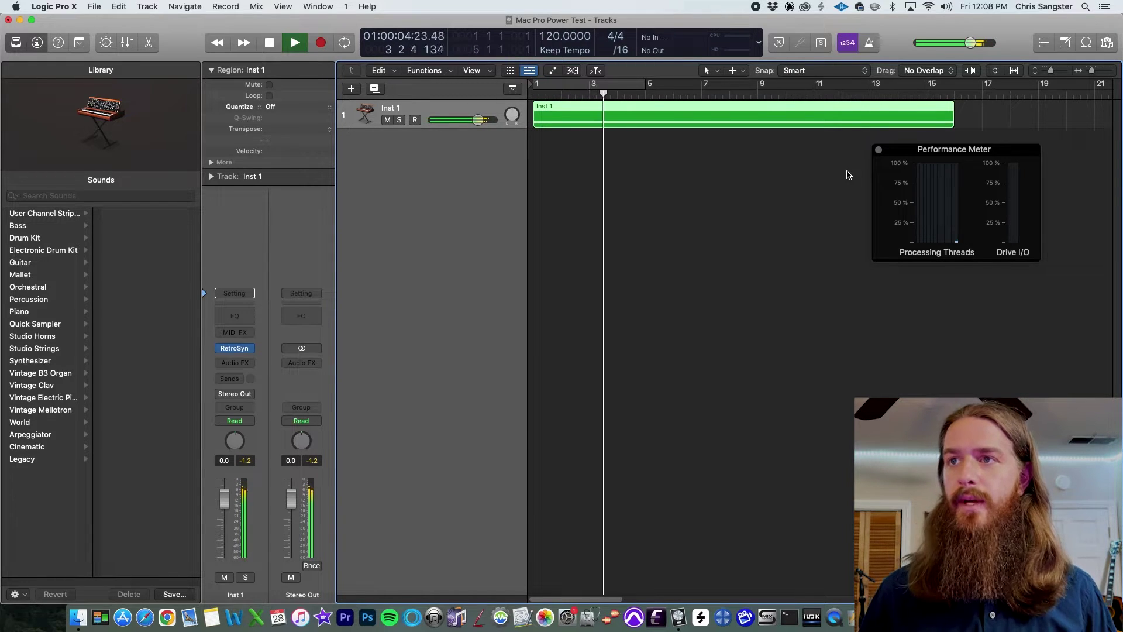
pyautogui.press('space')
# Step: Duplicate Inst 1 with its region and play both tracks from bar 1
pyautogui.press('cmd+d')
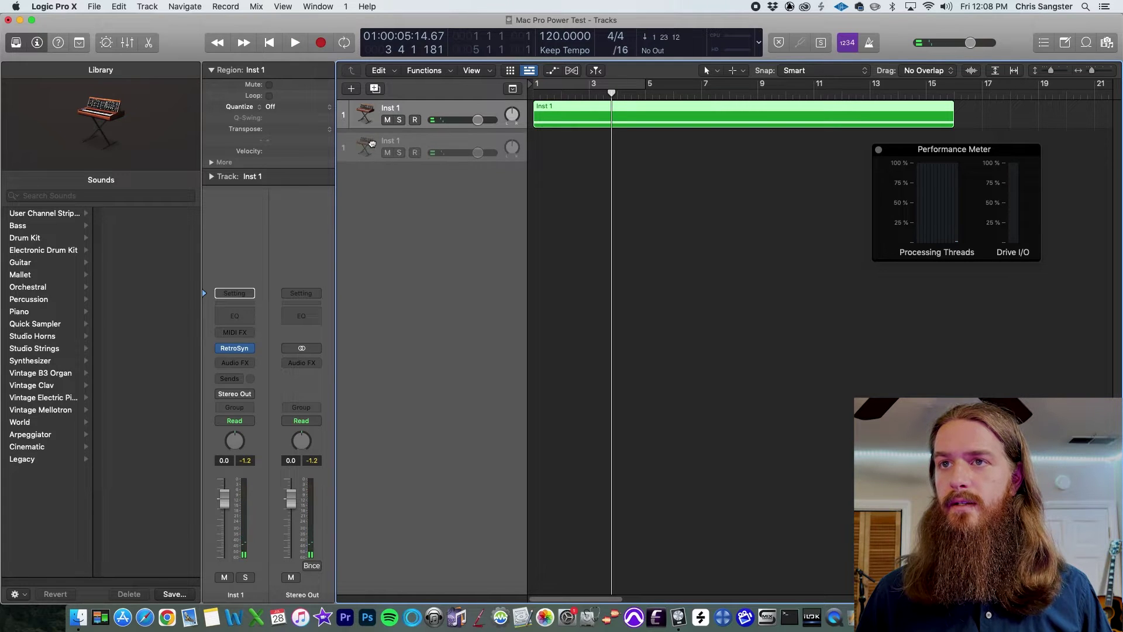
pyautogui.click(531, 91)
pyautogui.press('space')
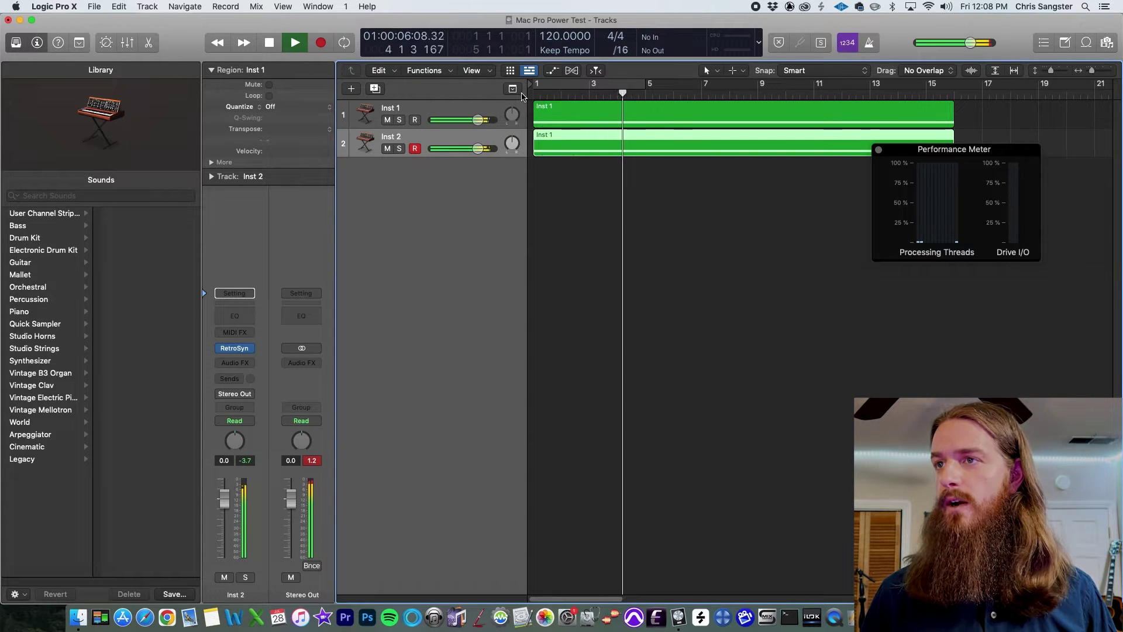
pyautogui.press('space')
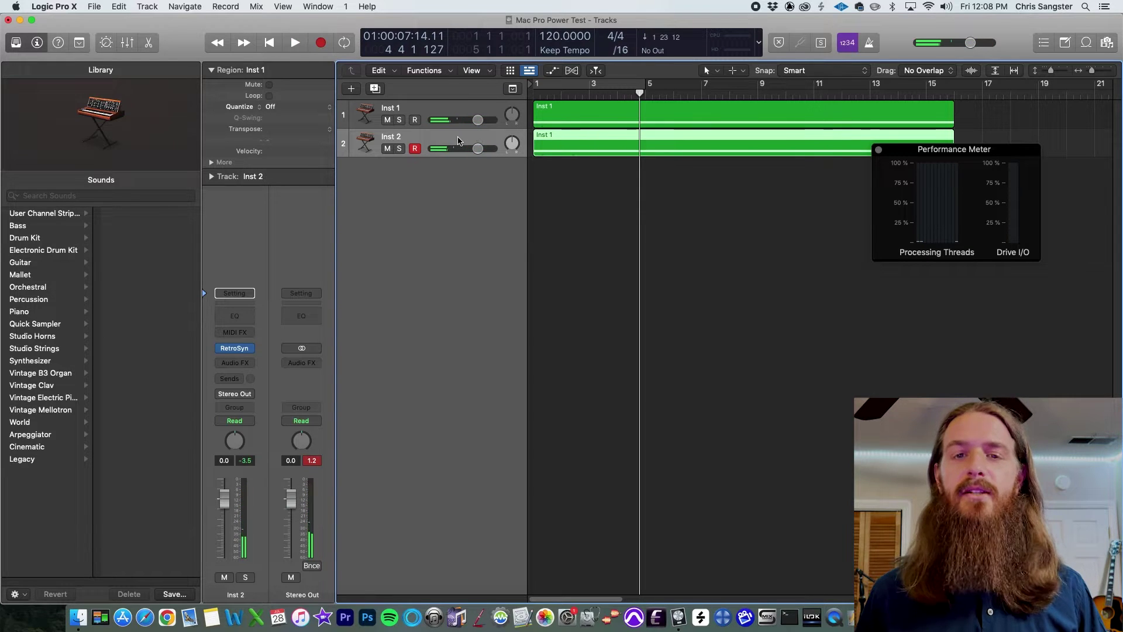
# Step: Duplicate the selected tracks until there are ten, then start playback
pyautogui.keyDown('shift'); pyautogui.click(408, 108); pyautogui.keyUp('shift')
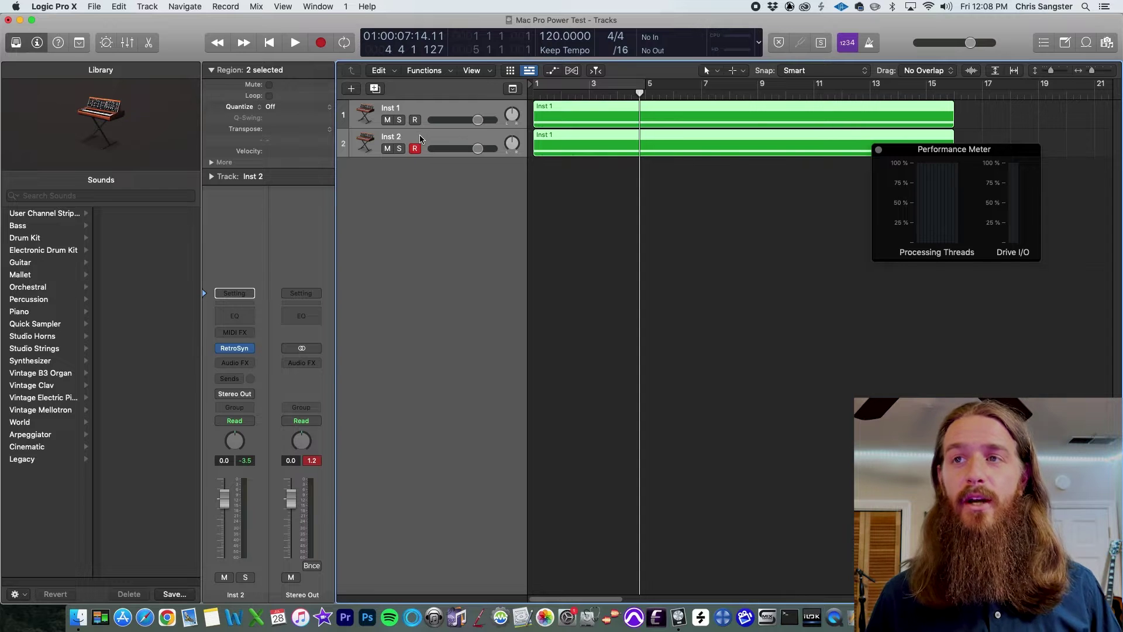
pyautogui.press('super+d')
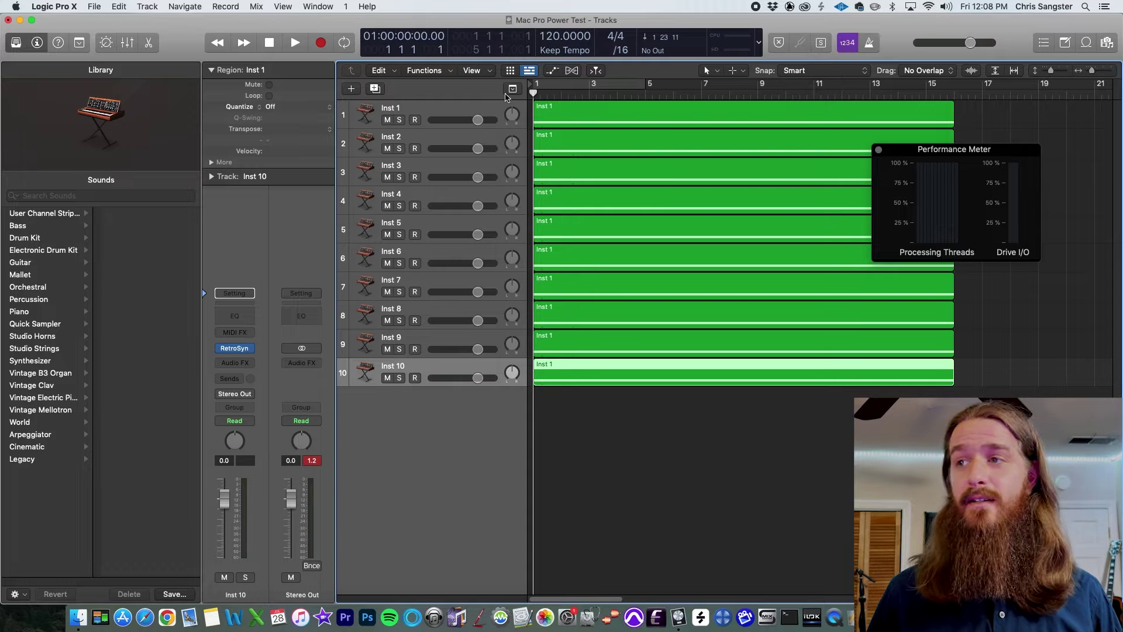
pyautogui.press('space')
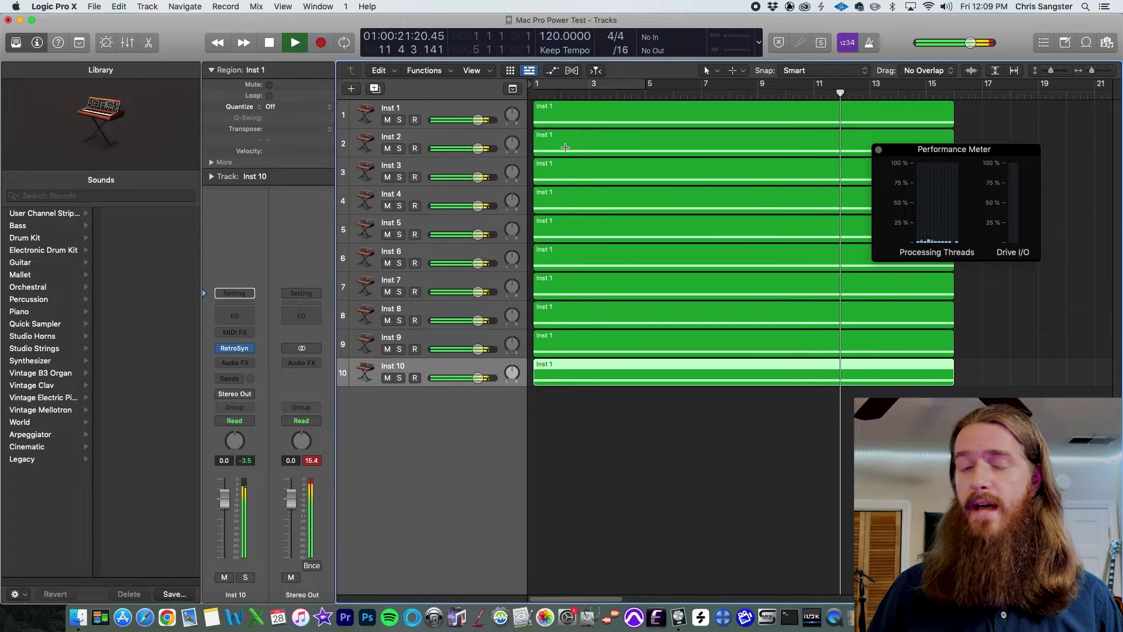
# Step: Select all ten tracks, duplicate them to twenty, and add another track below the last
pyautogui.press('super+a')
pyautogui.press('super+d')
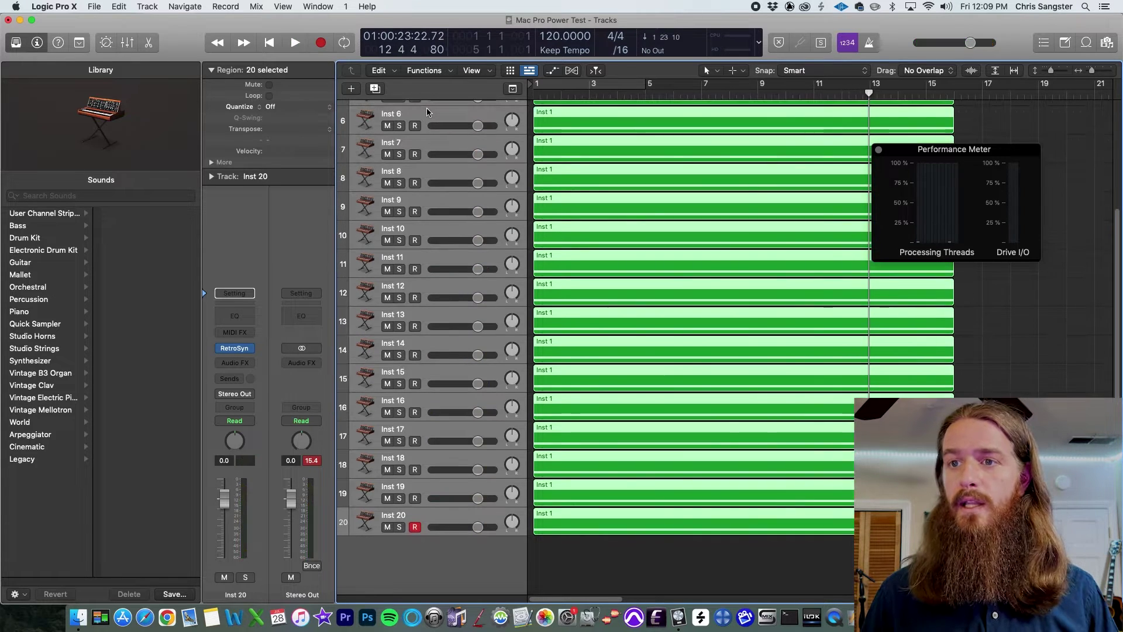
pyautogui.doubleClick(424, 557)
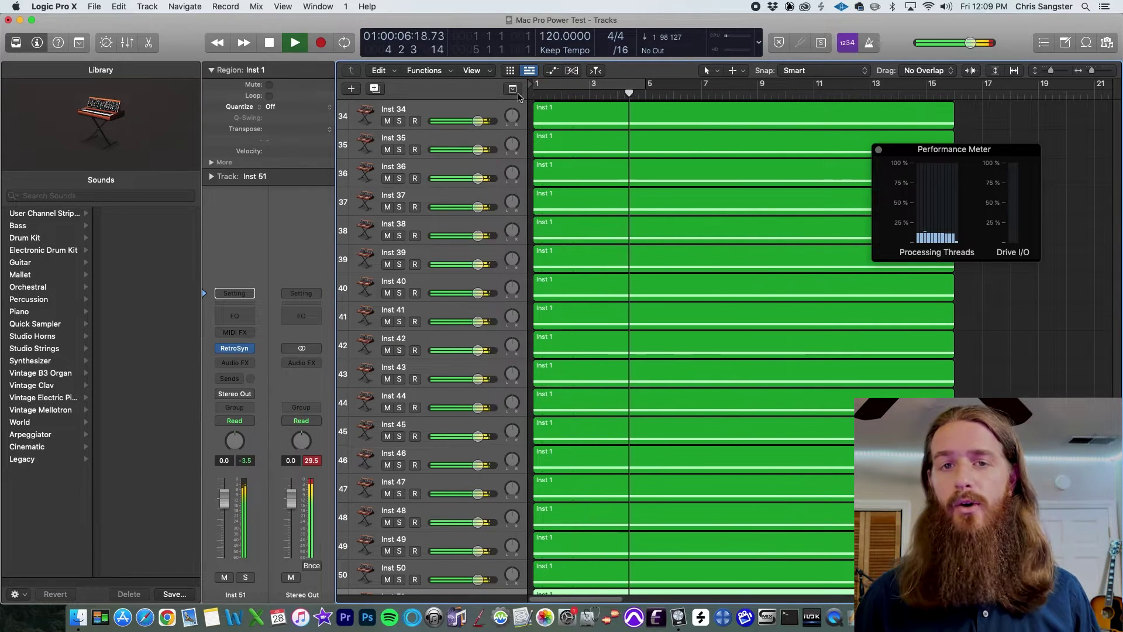
# Step: Select all 51 regions, play back the 102-track version, then play the 500 tracks
pyautogui.press('space')
pyautogui.press('super+a')
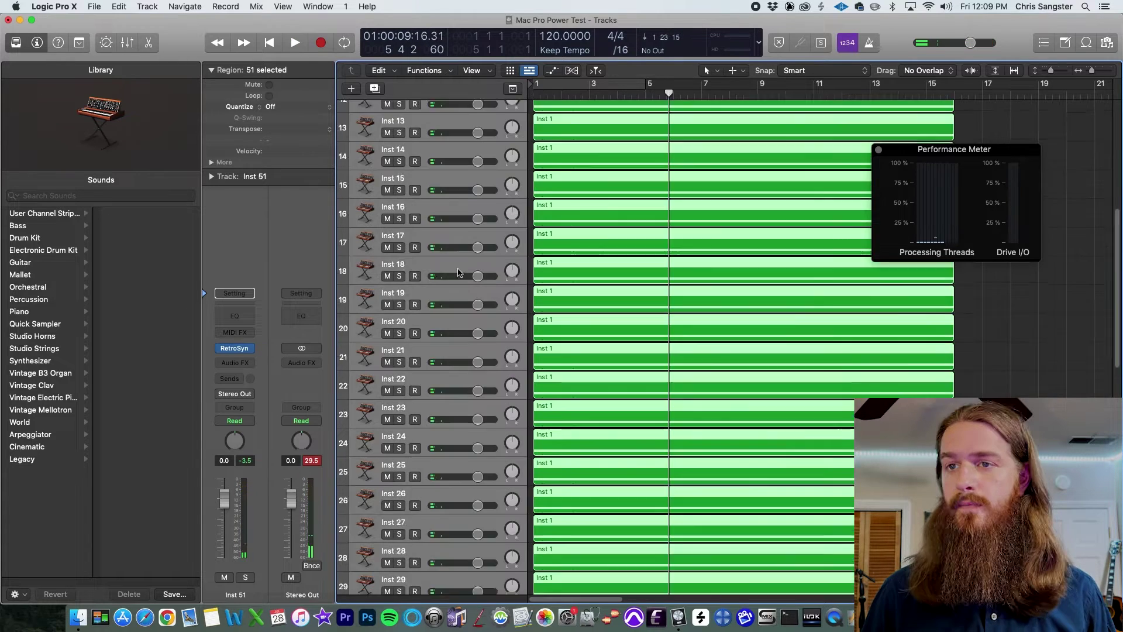
pyautogui.scroll(1, 460, 272)
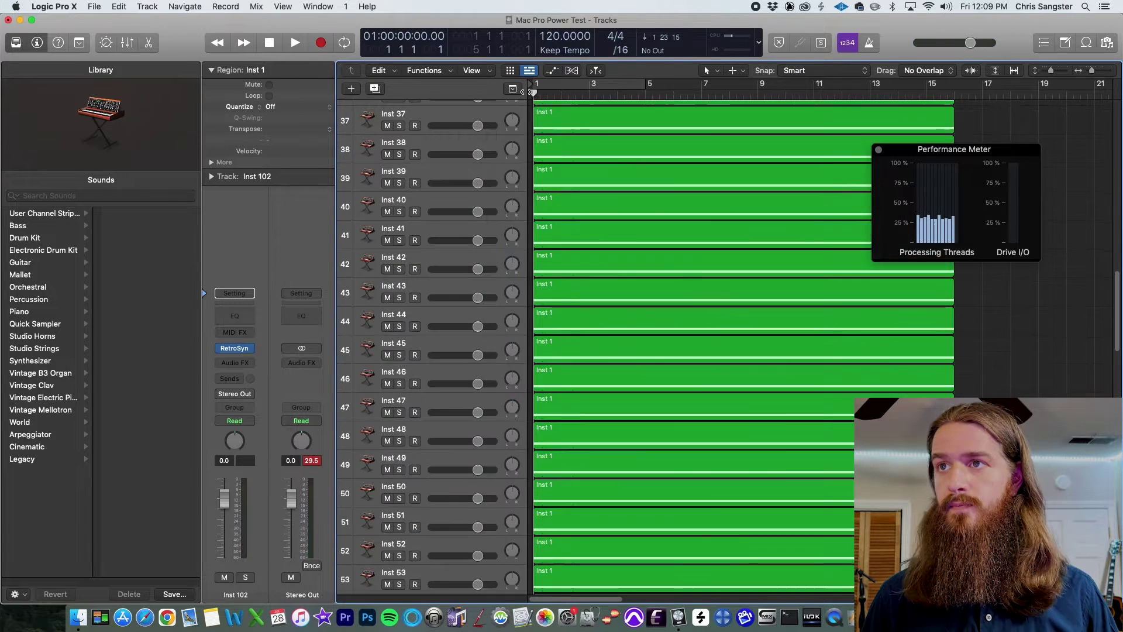
pyautogui.press('space')
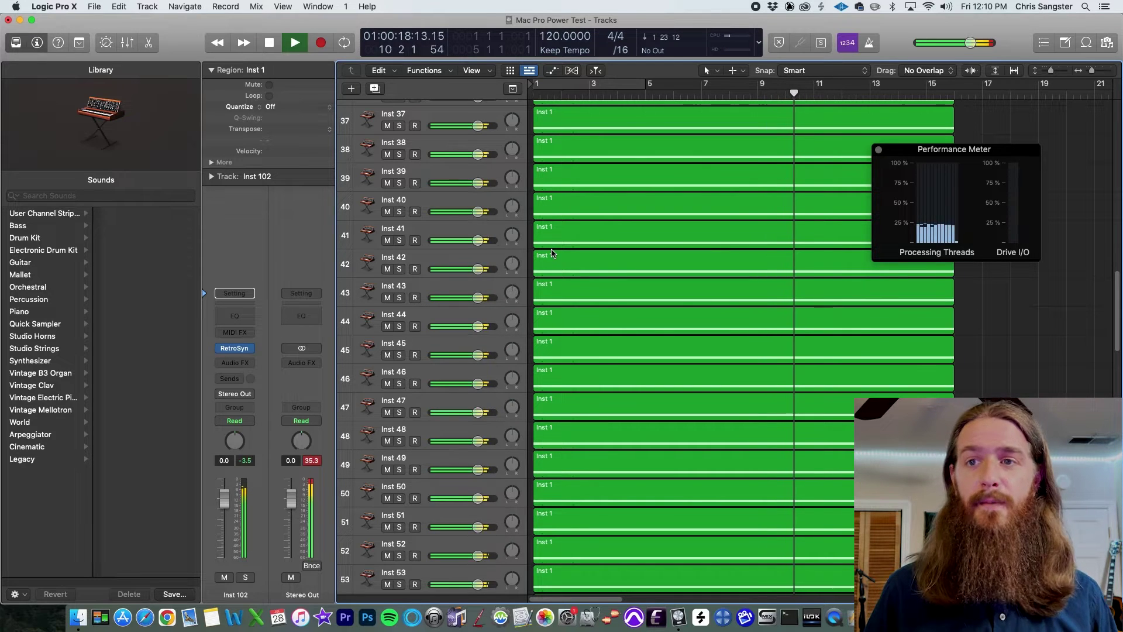
pyautogui.press('space')
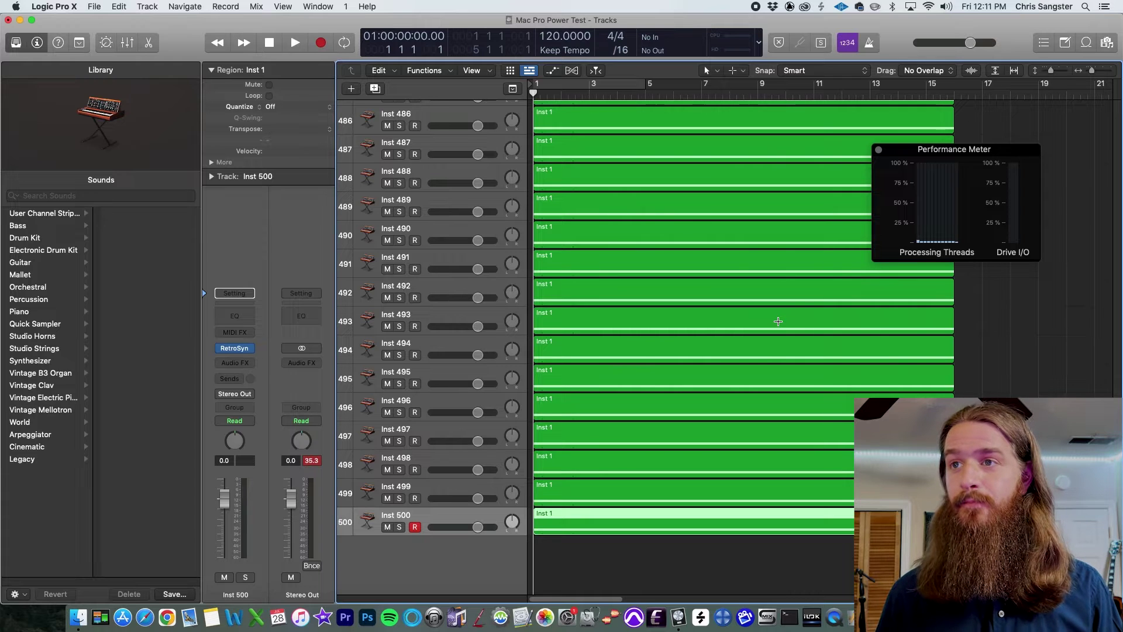
pyautogui.press('space')
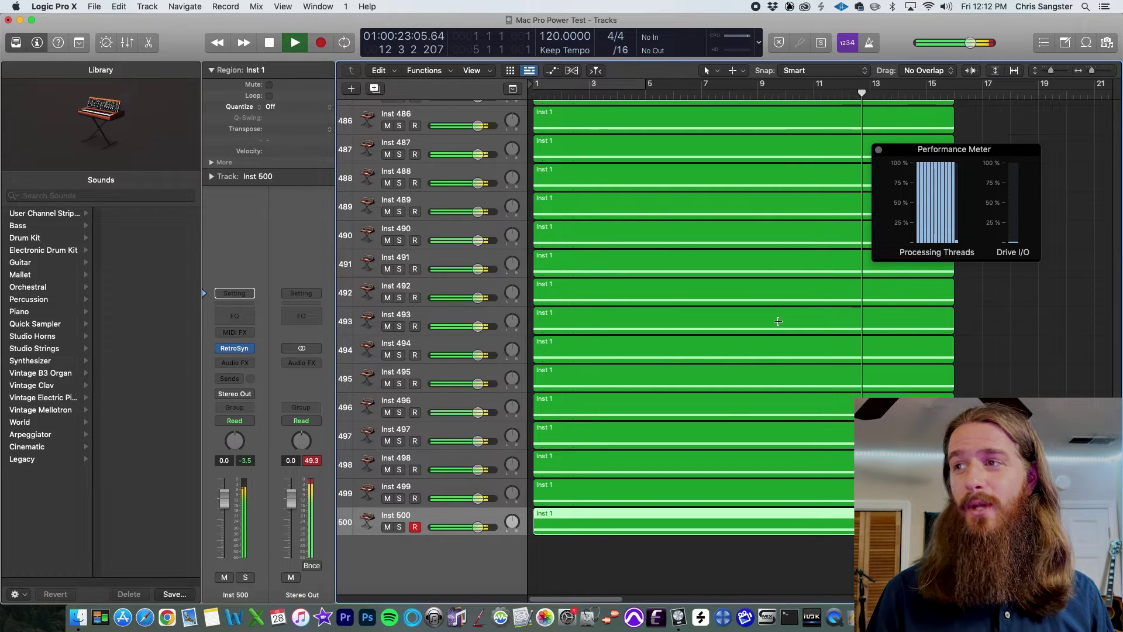
# Step: Stop the 500-track playback and scroll back up the track list
pyautogui.press('space')
pyautogui.scroll(10, 597, 449)
pyautogui.scroll(1, 597, 449)
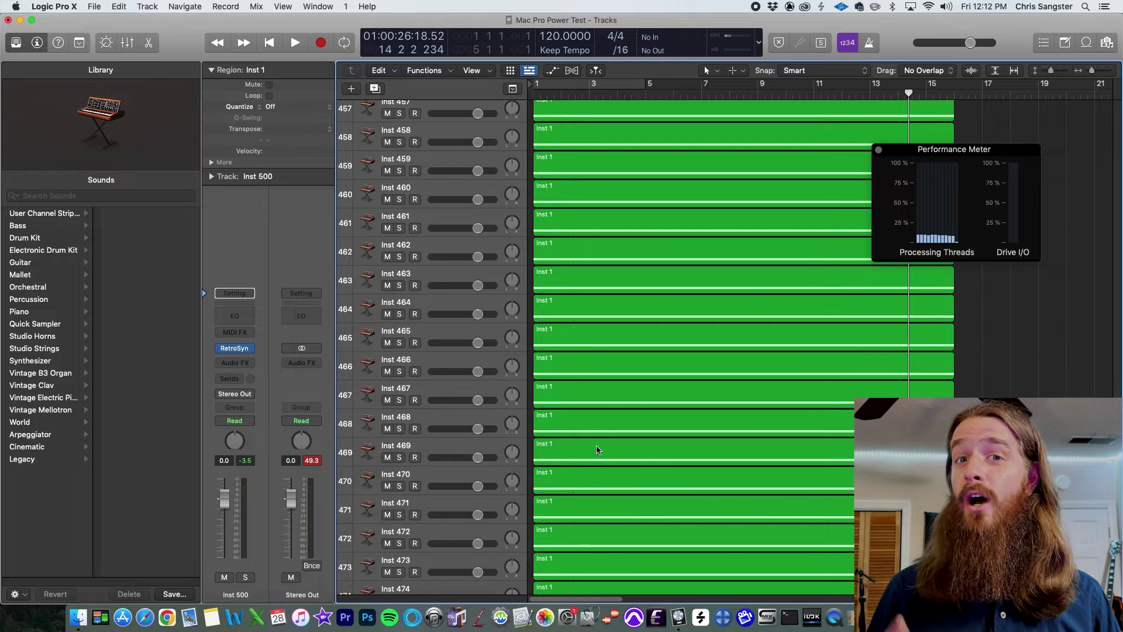
pyautogui.scroll(1, 596, 449)
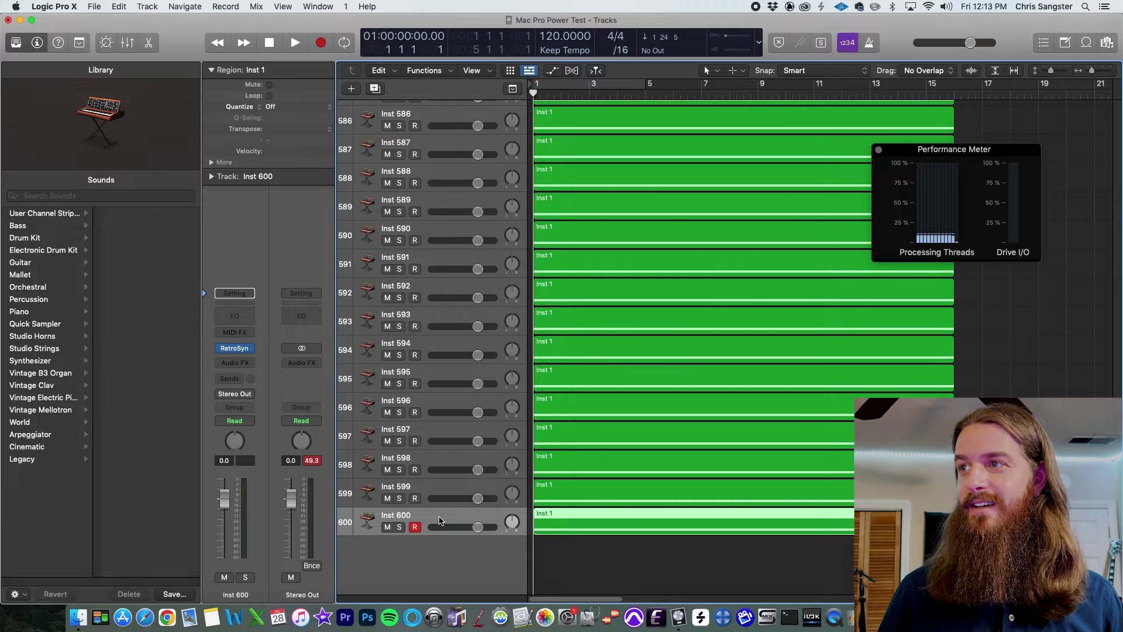
# Step: Play the 600-track project and click OK on the System Overload alert
pyautogui.press('space')
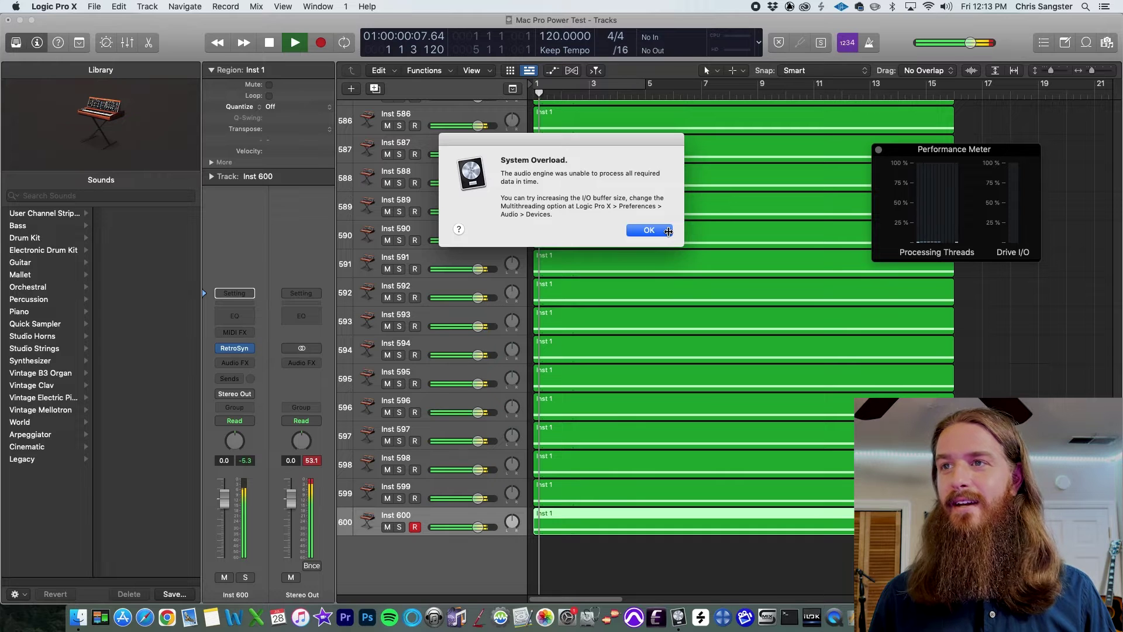
pyautogui.click(668, 231)
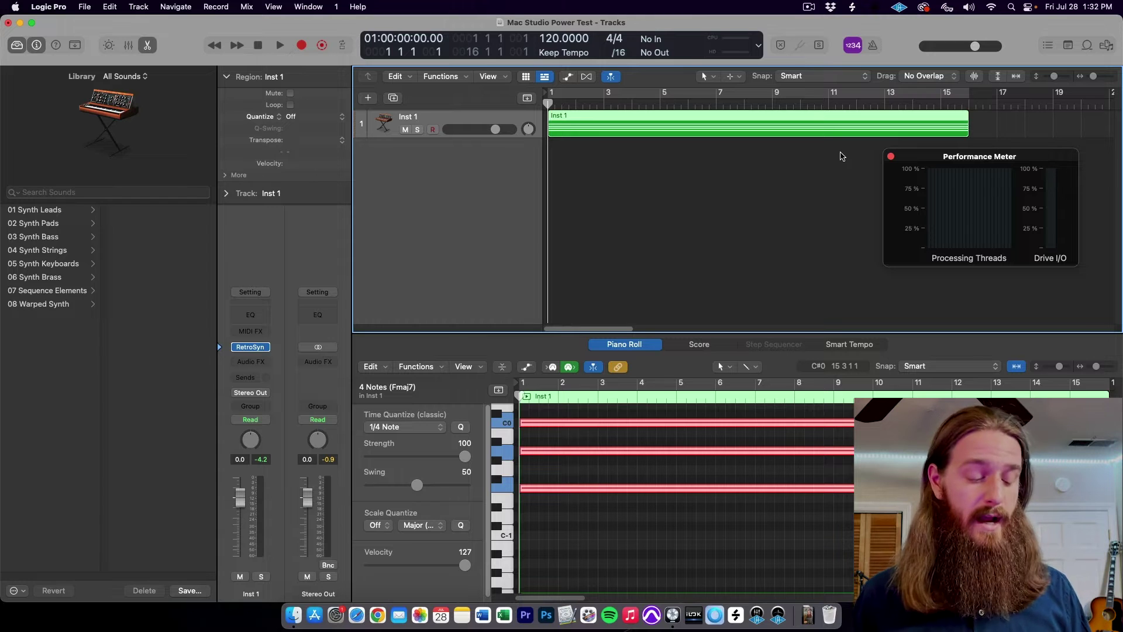
# Step: Close the bottom editor, nudge the Performance Meter right, and play the single RetroSyn chord track
pyautogui.click(835, 194)
pyautogui.press('x')
pyautogui.press('x')
pyautogui.moveTo(954, 164); pyautogui.dragTo(959, 166)
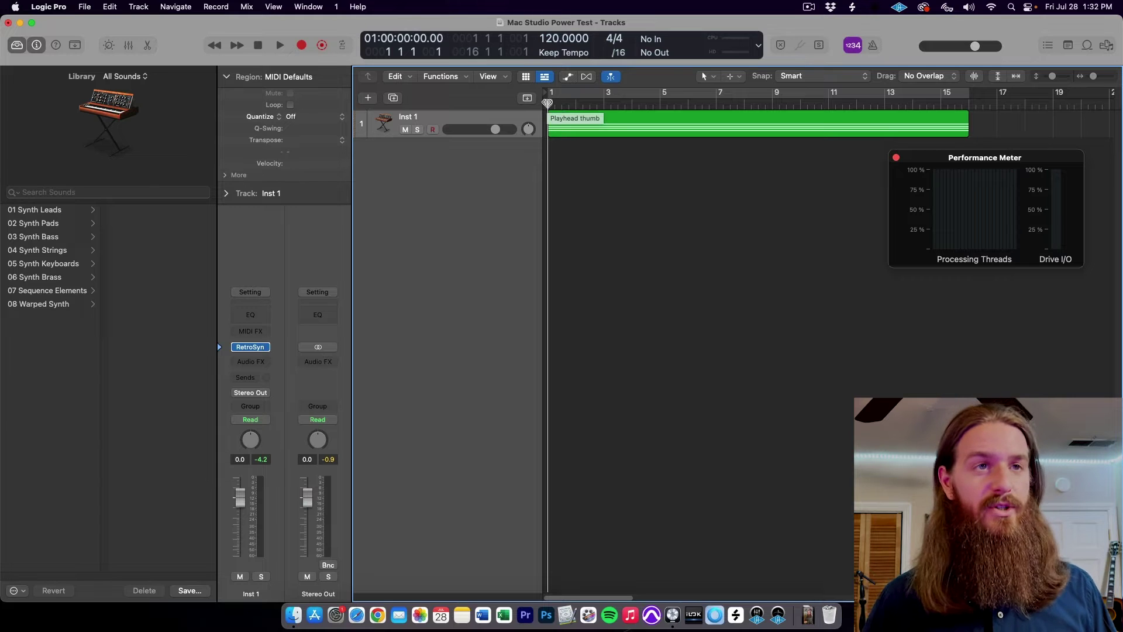
pyautogui.press('space')
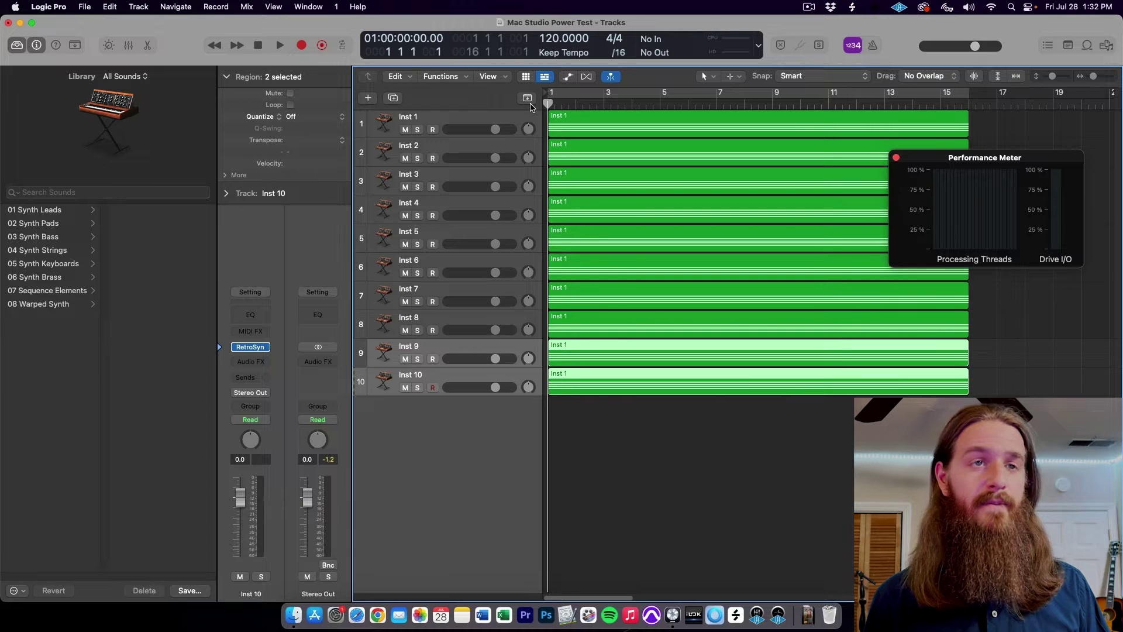
pyautogui.press('space')
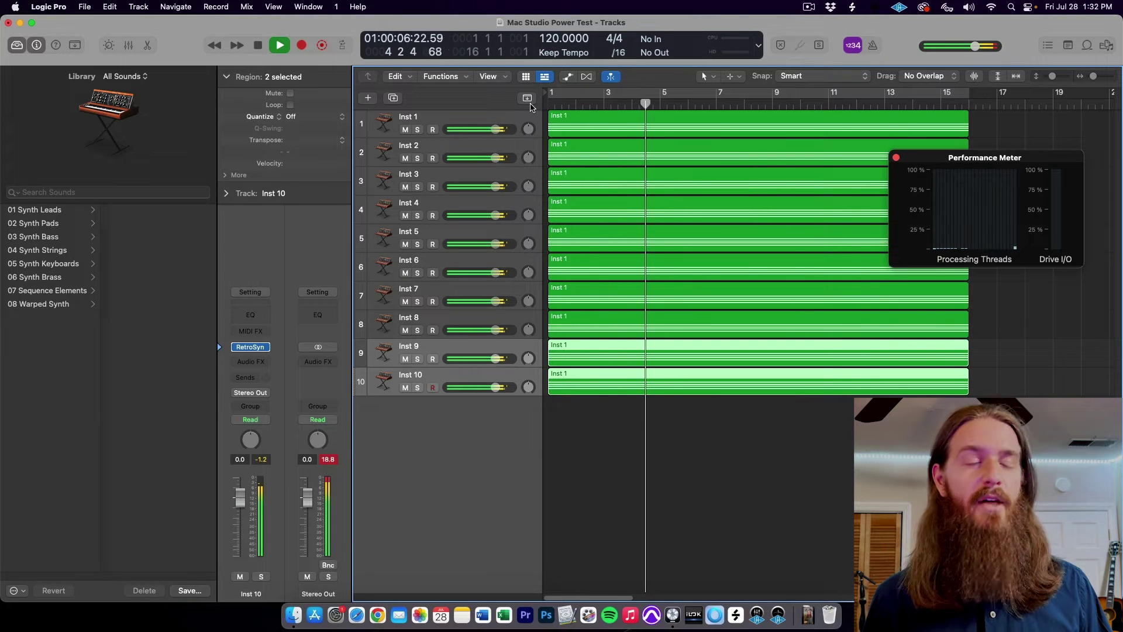
# Step: Stop the ten-track playback, then play and stop the 50-track project
pyautogui.press('space')
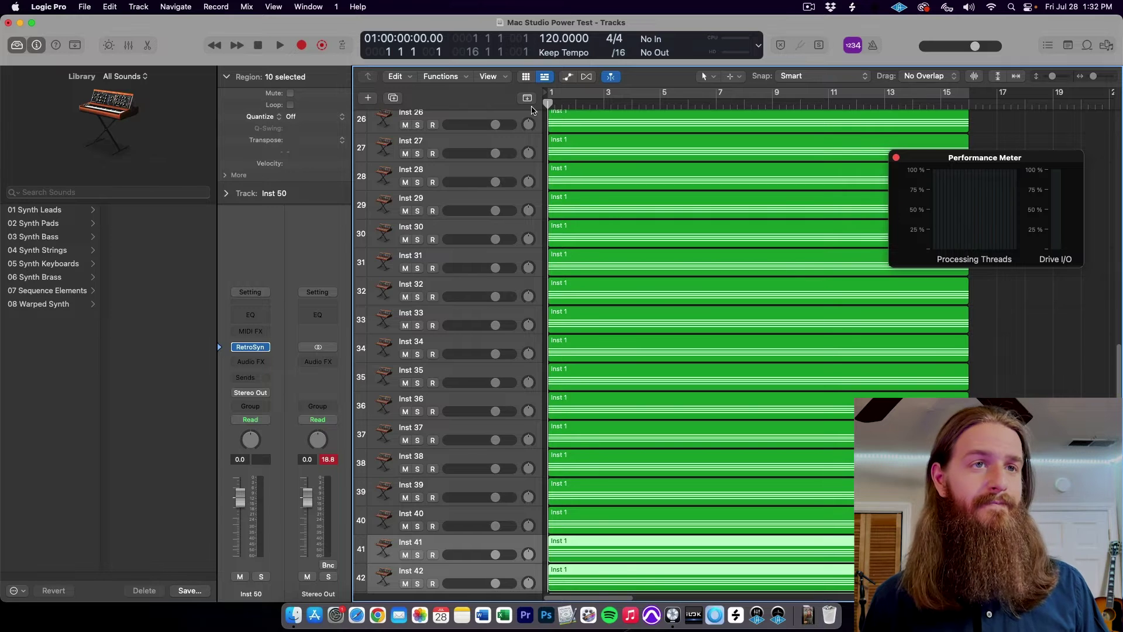
pyautogui.press('space')
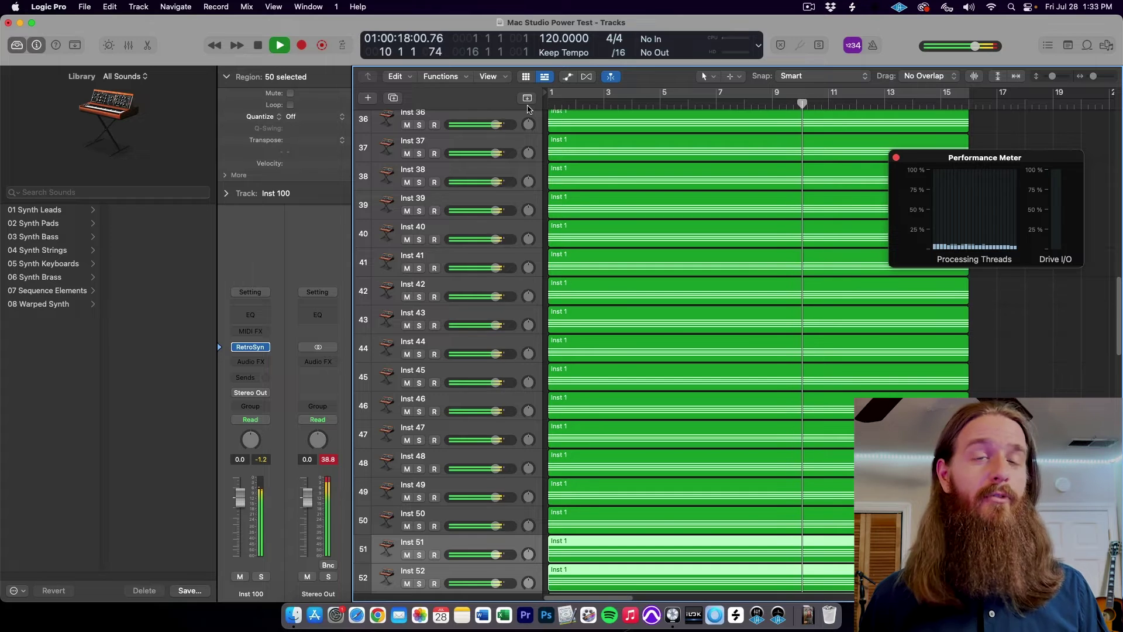
pyautogui.press('space')
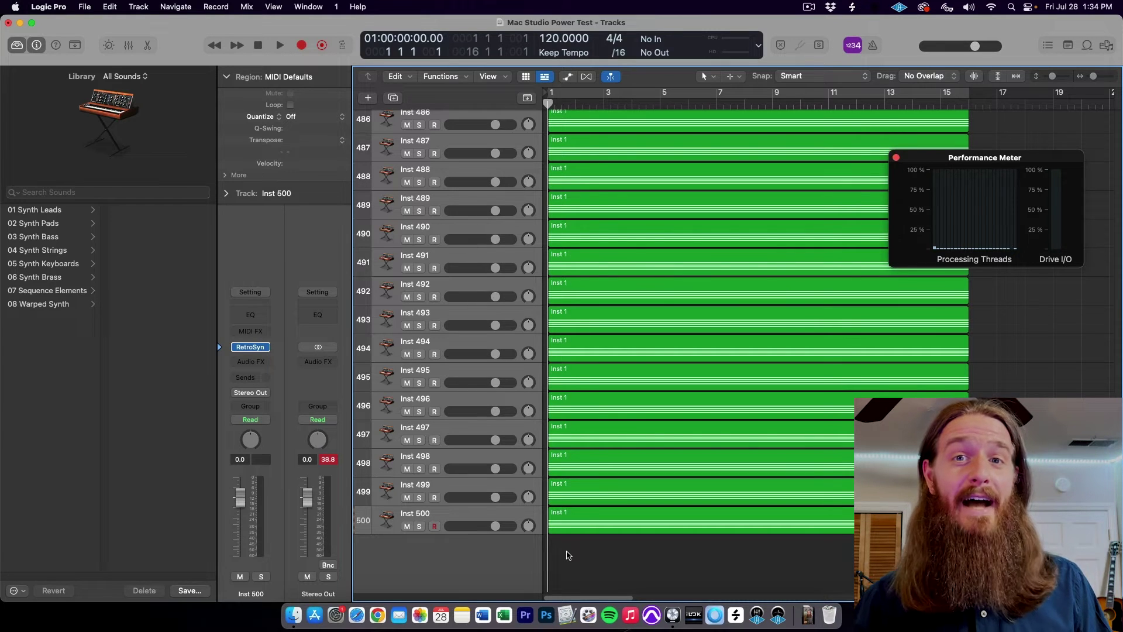
# Step: Play and stop all 500 tracks, then select all 500 regions
pyautogui.press('space')
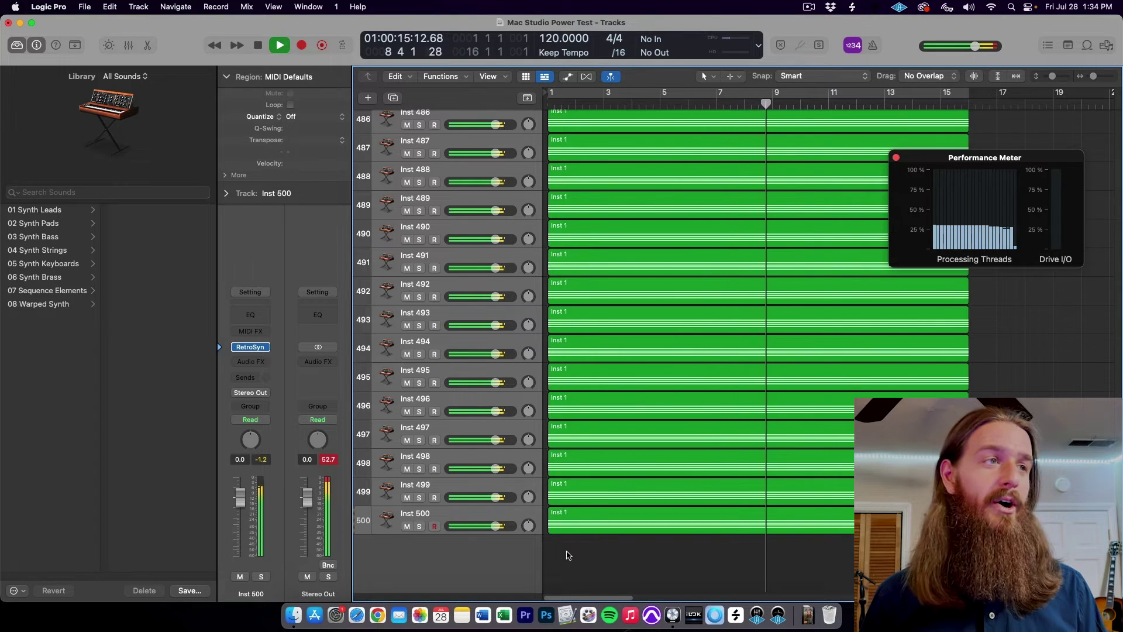
pyautogui.press('space')
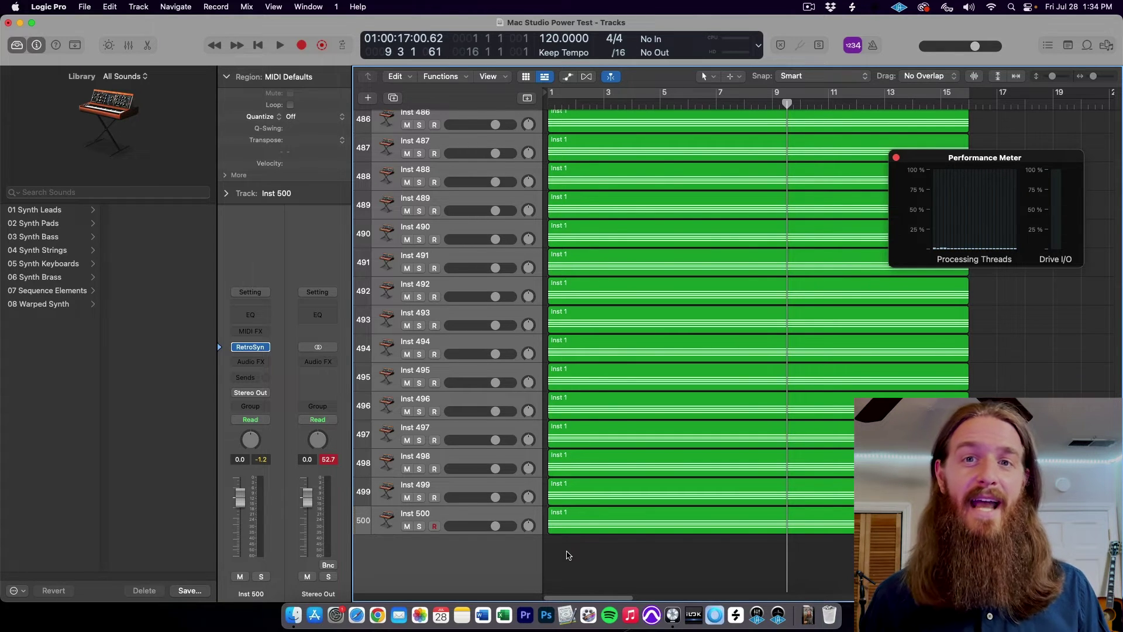
pyautogui.press('super+a')
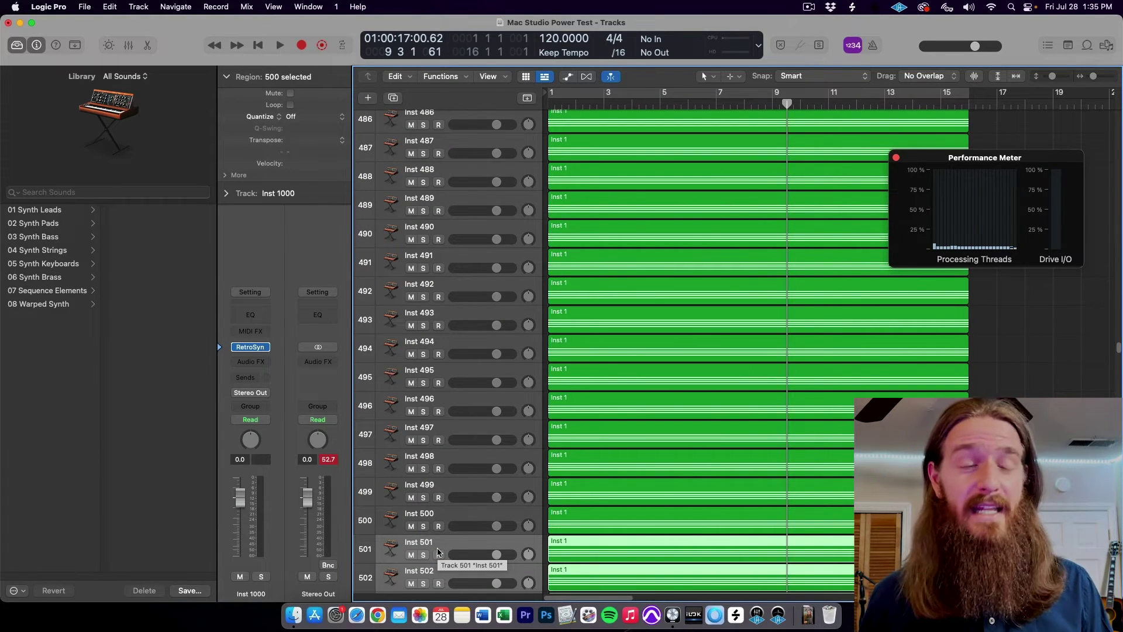
# Step: Scroll down to Inst 1000, return the playhead to bar 1, and play all 1000 tracks
pyautogui.scroll(-20, 707, 482)
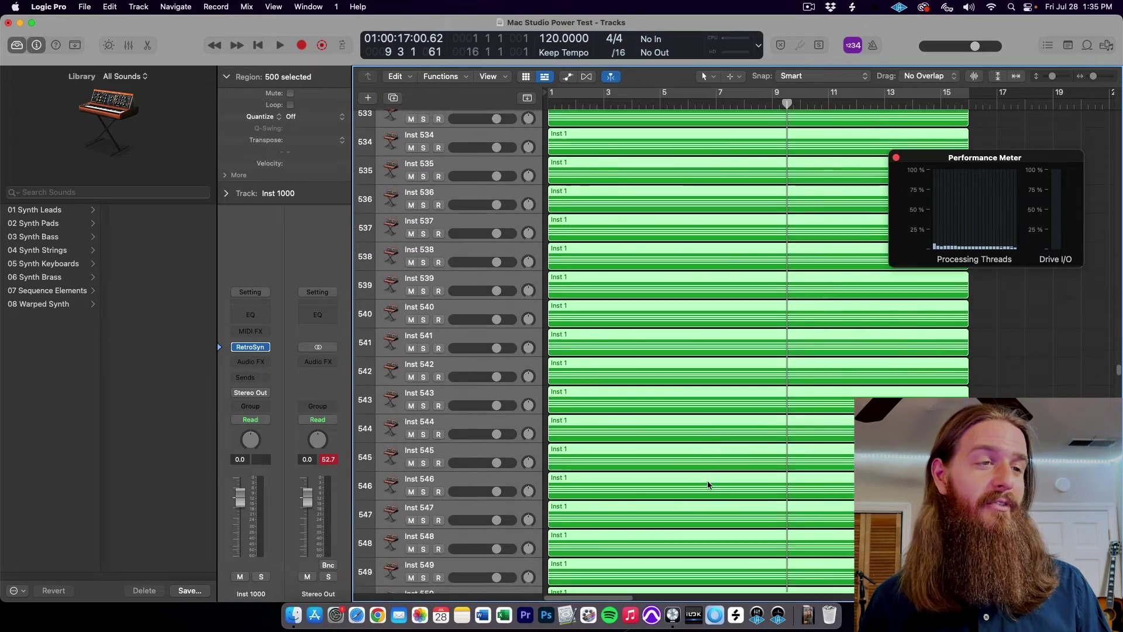
pyautogui.scroll(-20, 708, 485)
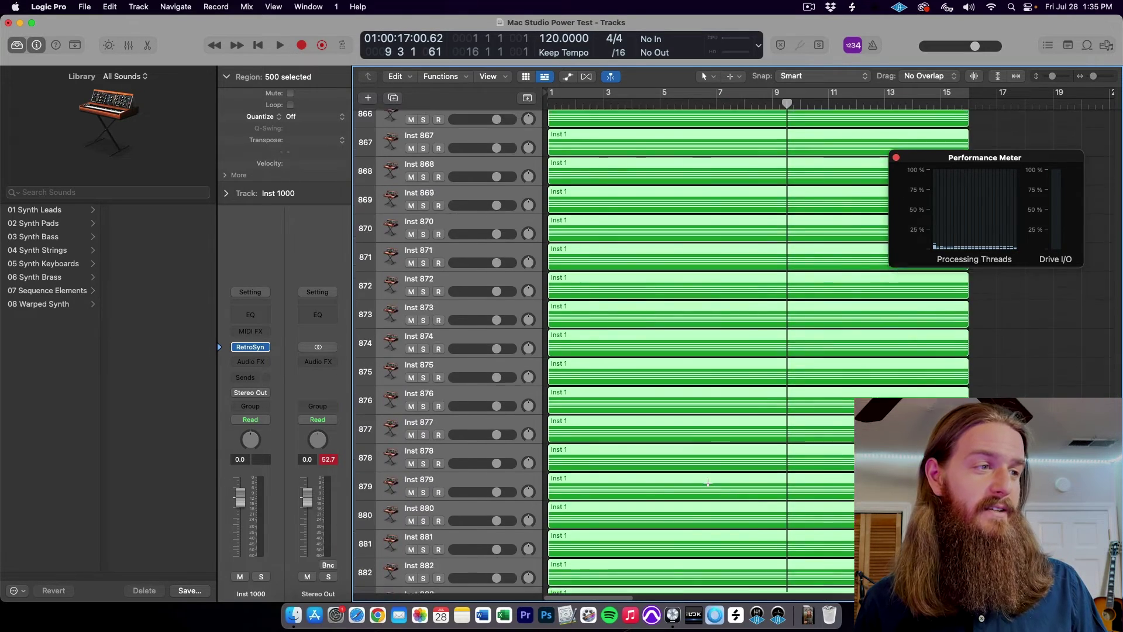
pyautogui.scroll(-5, 707, 483)
pyautogui.press('Return')
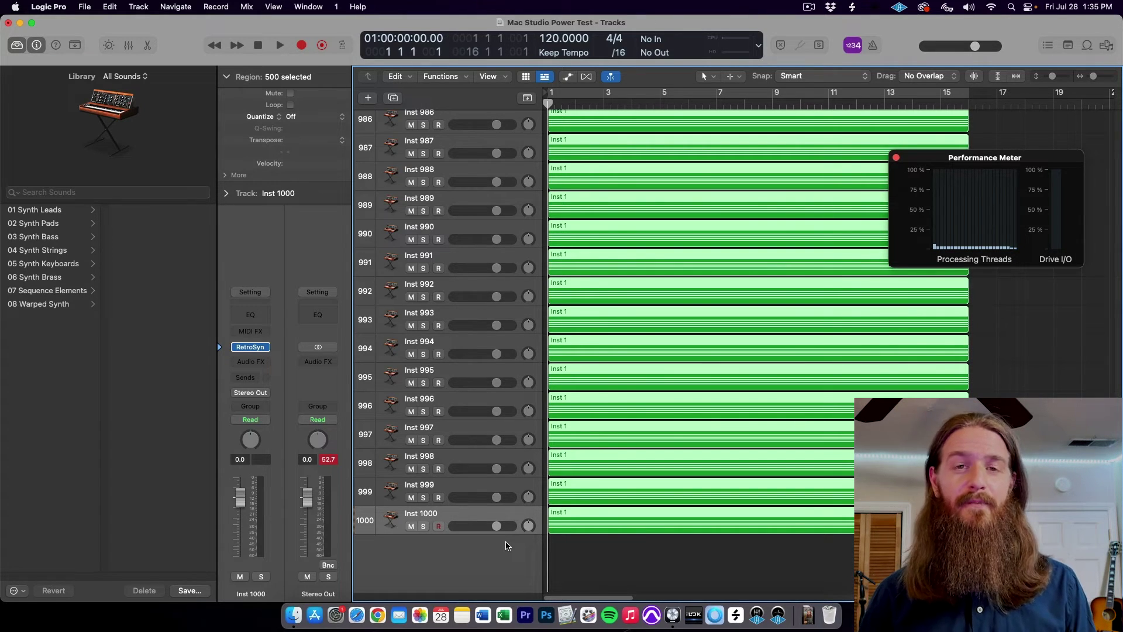
pyautogui.press('space')
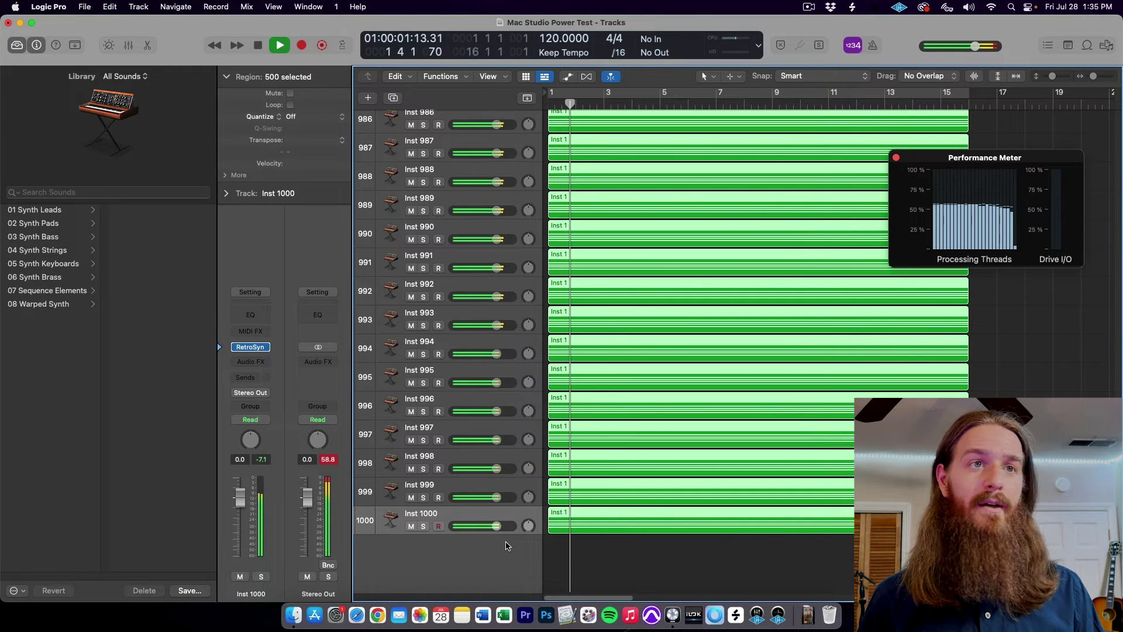